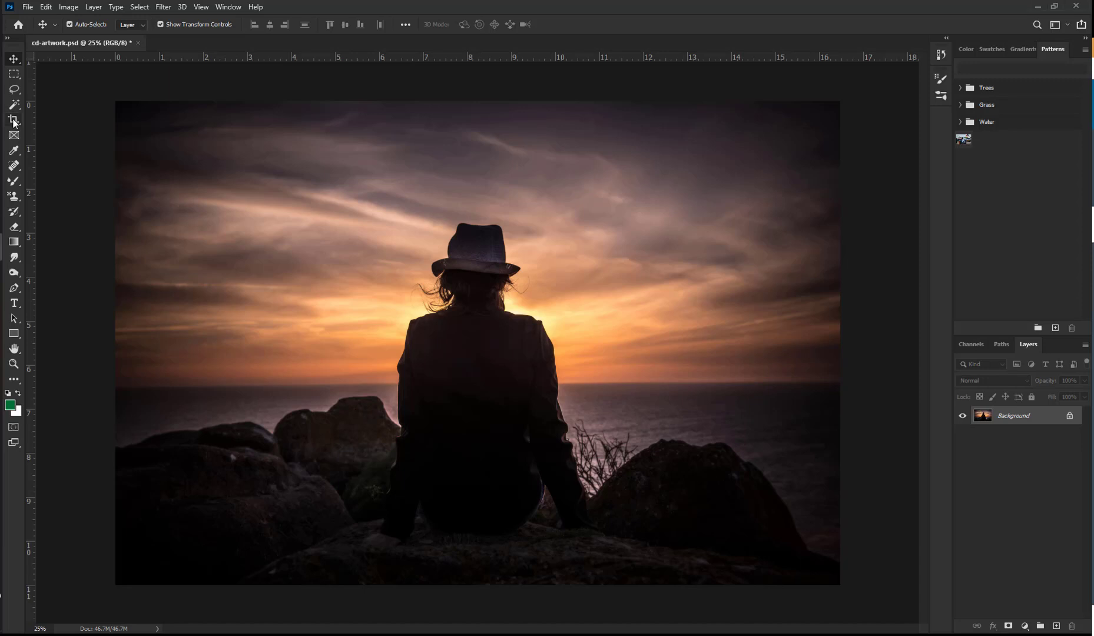
Step: Start a crop from the image's left border and pull the right crop edge in to about 10.3 in
{"action": "left_click", "coordinate": [13, 121]}
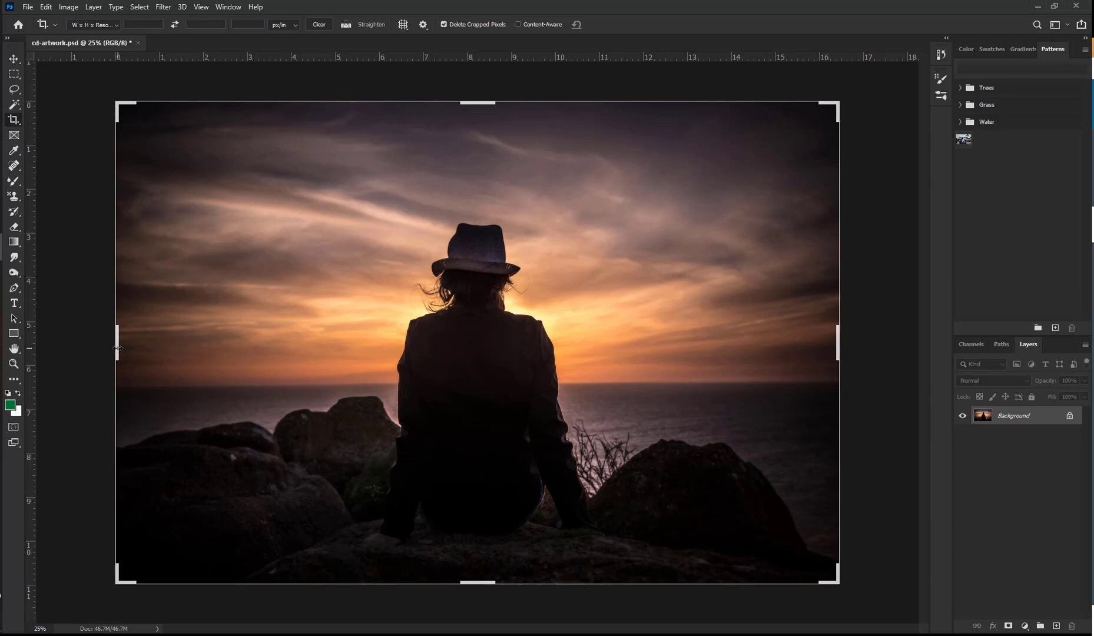
{"action": "scroll", "coordinate": [117, 348], "scroll_direction": "up", "scroll_amount": 1}
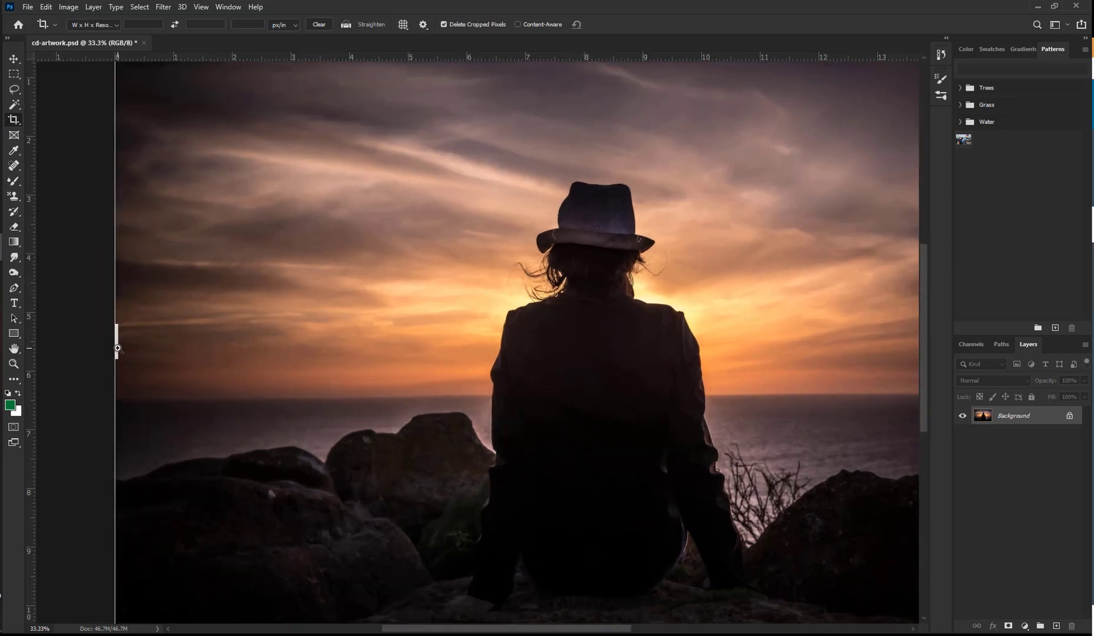
{"action": "scroll", "coordinate": [117, 348], "scroll_direction": "up", "scroll_amount": 1}
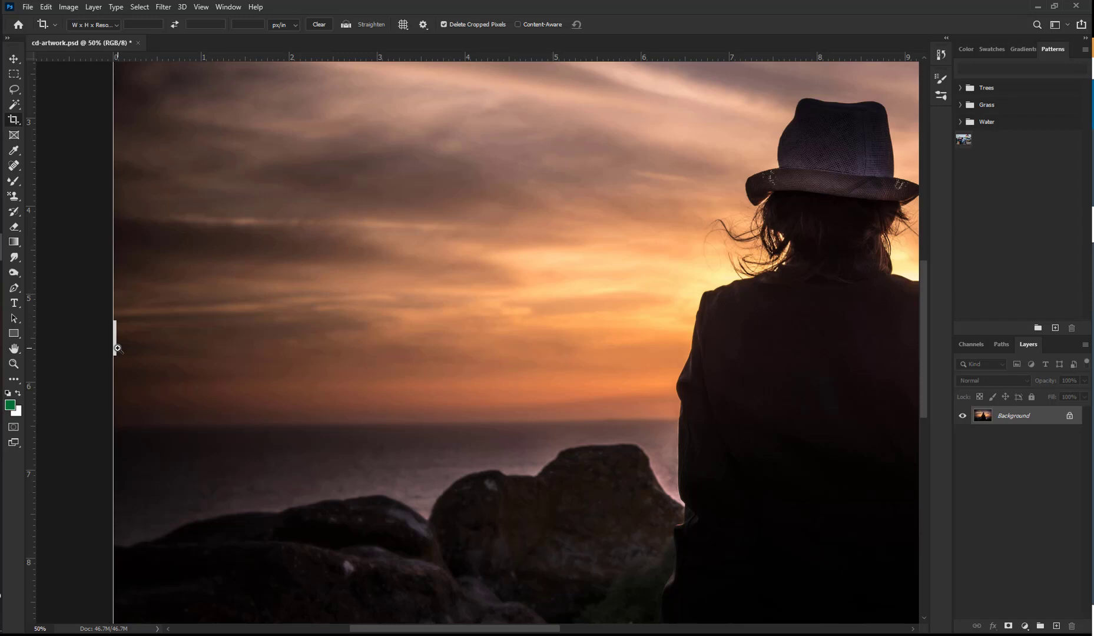
{"action": "scroll", "coordinate": [117, 348], "scroll_direction": "up", "scroll_amount": 1}
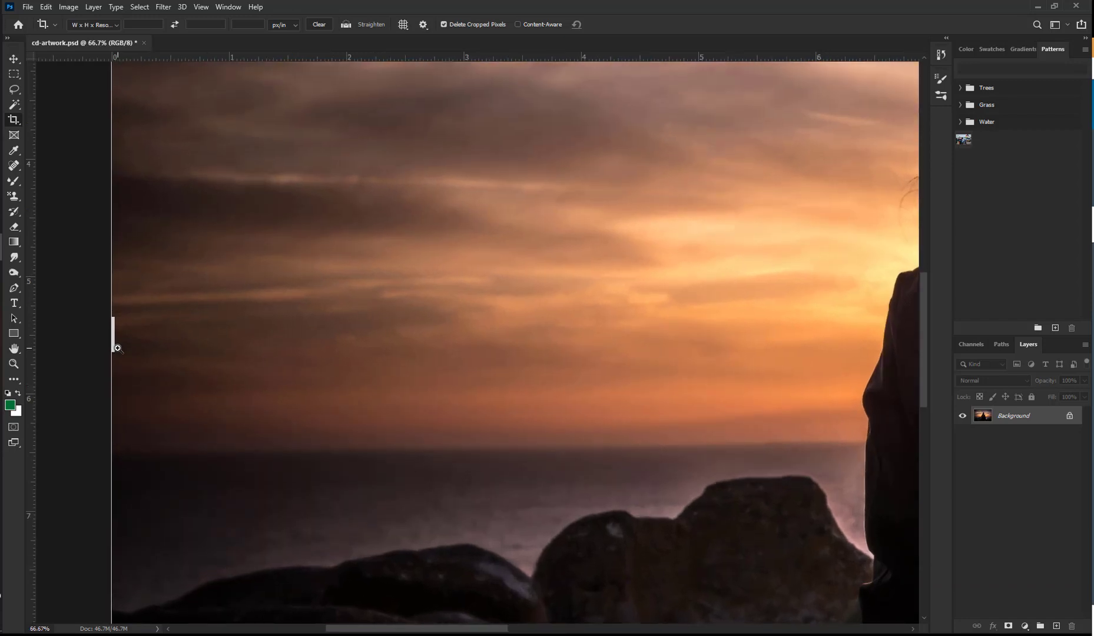
{"action": "mouse_move", "coordinate": [117, 348]}
{"action": "left_mouse_down"}
{"action": "mouse_move", "coordinate": [233, 349]}
{"action": "mouse_move", "coordinate": [111, 345]}
{"action": "left_mouse_up"}
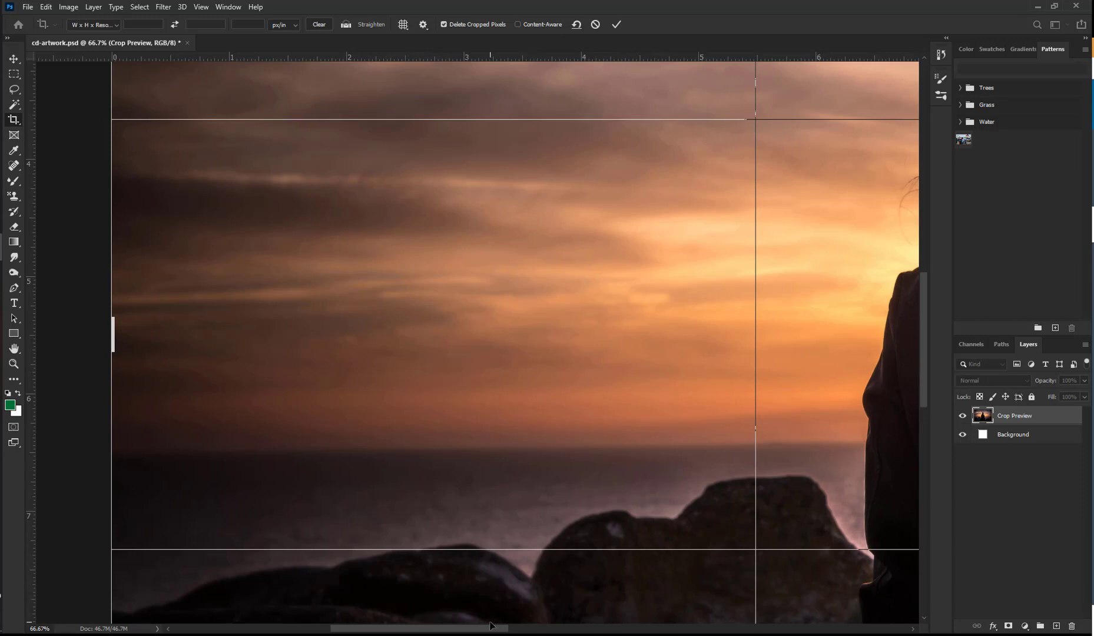
{"action": "left_click_drag", "start_coordinate": [491, 629], "coordinate": [754, 624]}
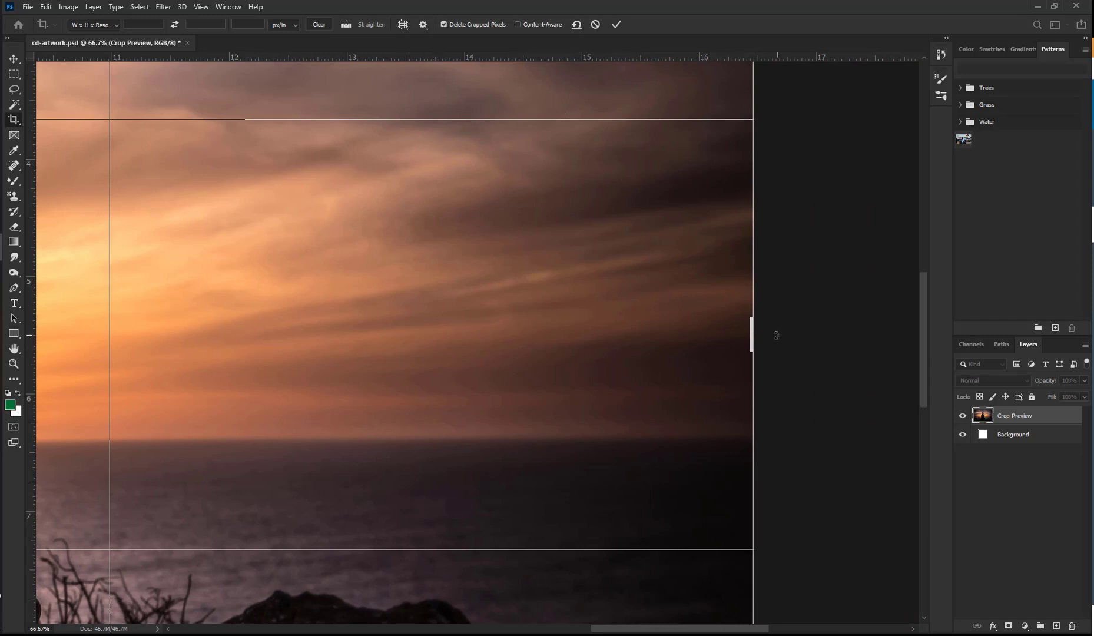
{"action": "left_click_drag", "start_coordinate": [754, 335], "coordinate": [392, 295]}
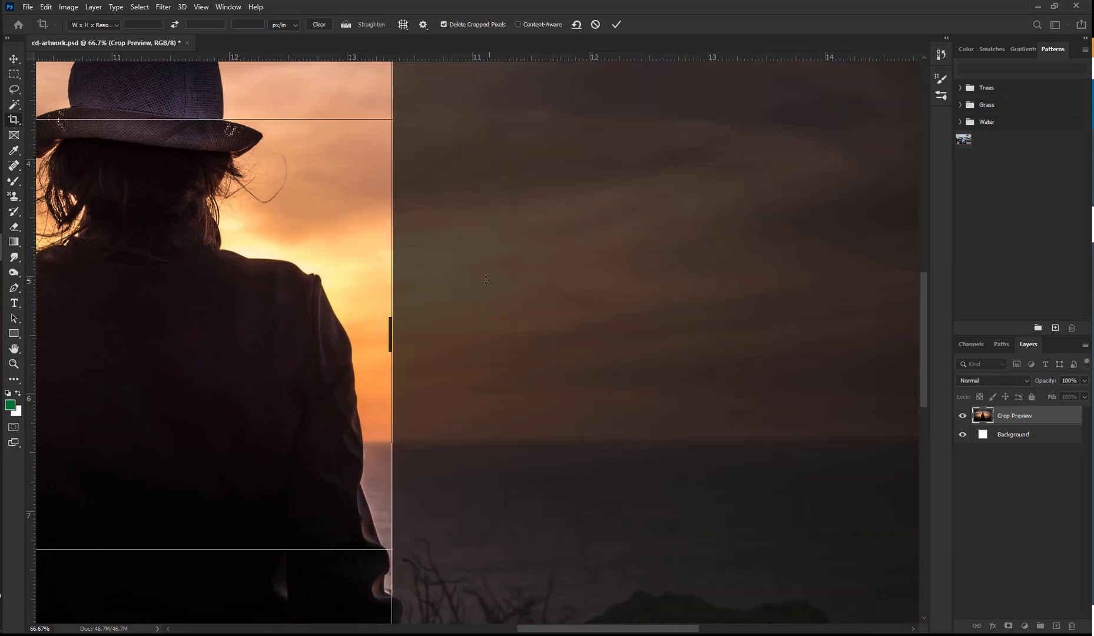
{"action": "left_click", "coordinate": [352, 354], "text": "ctrl+alt"}
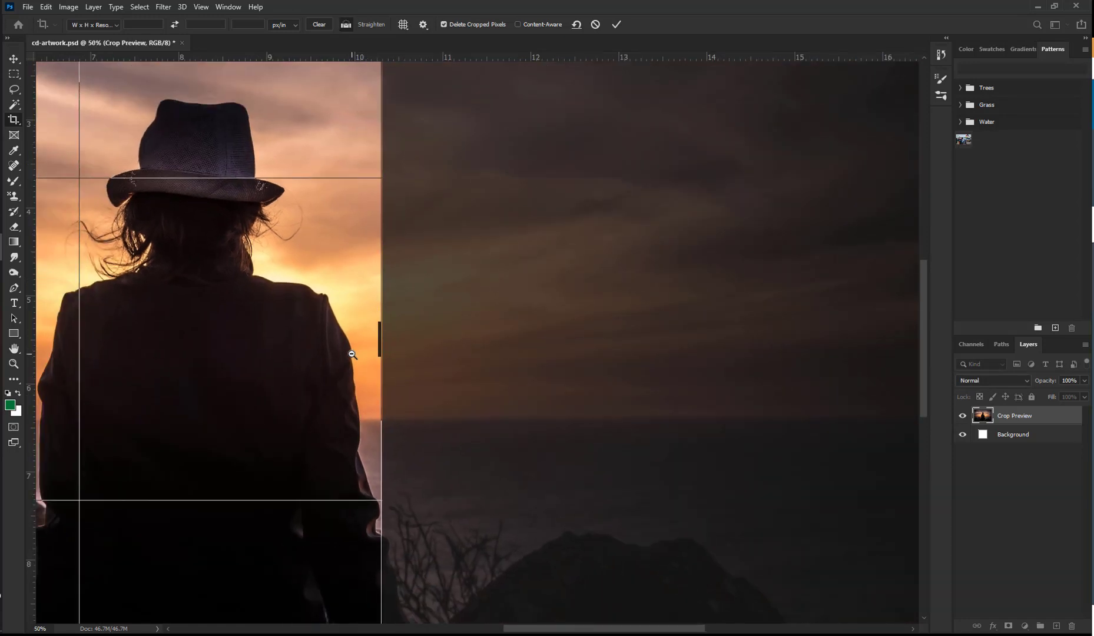
{"action": "left_click", "coordinate": [351, 355], "text": "ctrl+alt"}
{"action": "left_click", "coordinate": [352, 355], "text": "ctrl+alt"}
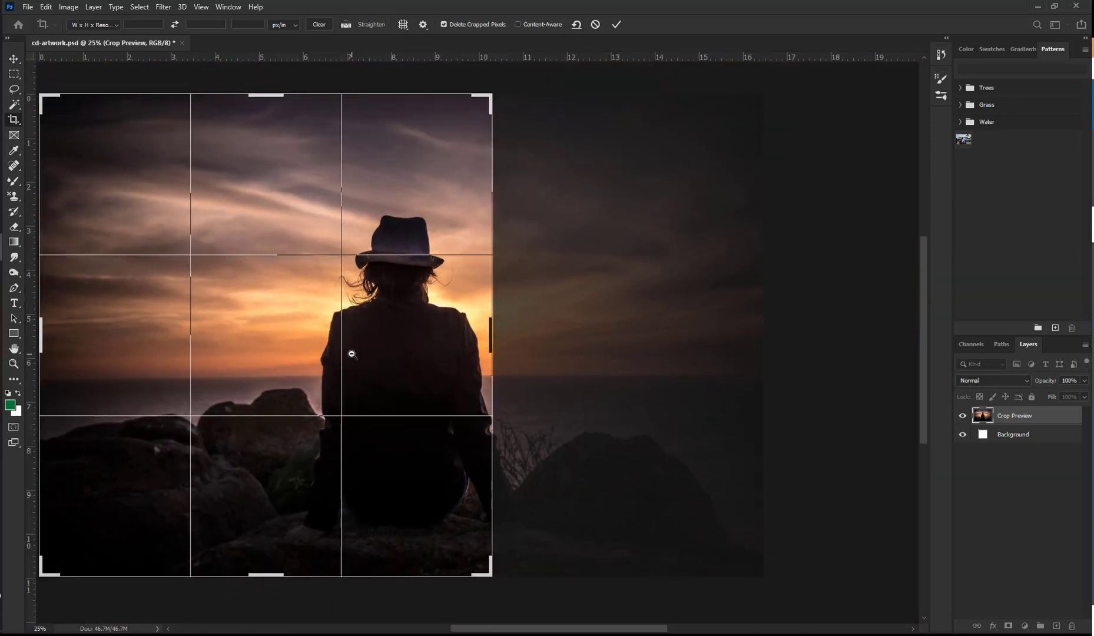
Step: Fine-tune the crop's right edge for a frame width of about 10.2 in
{"action": "left_click", "coordinate": [493, 319], "text": "ctrl"}
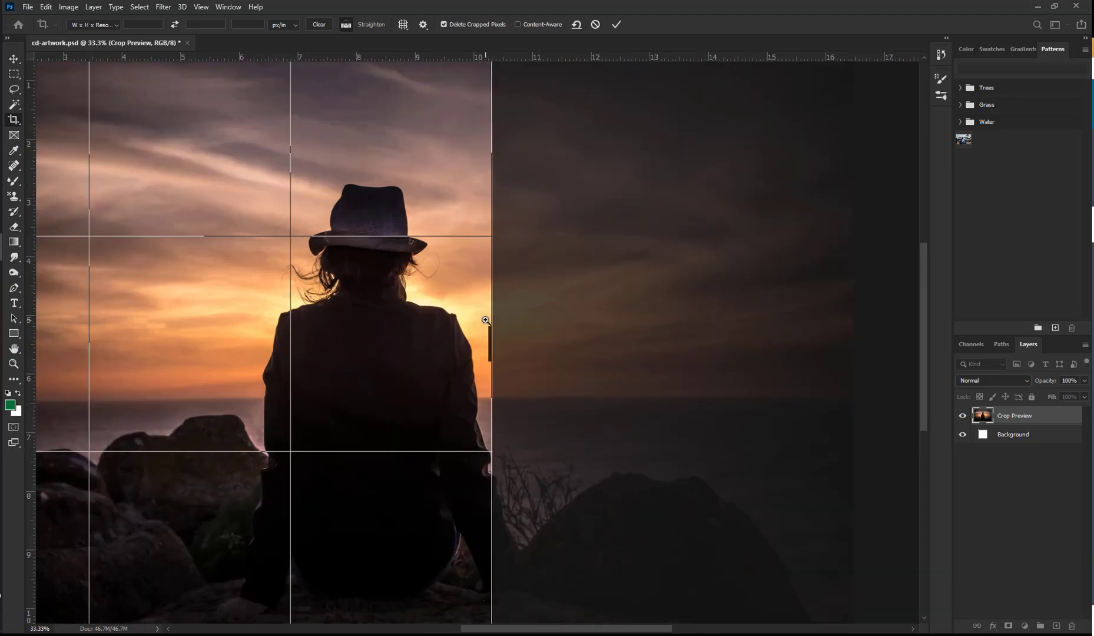
{"action": "left_click", "coordinate": [493, 319], "text": "ctrl"}
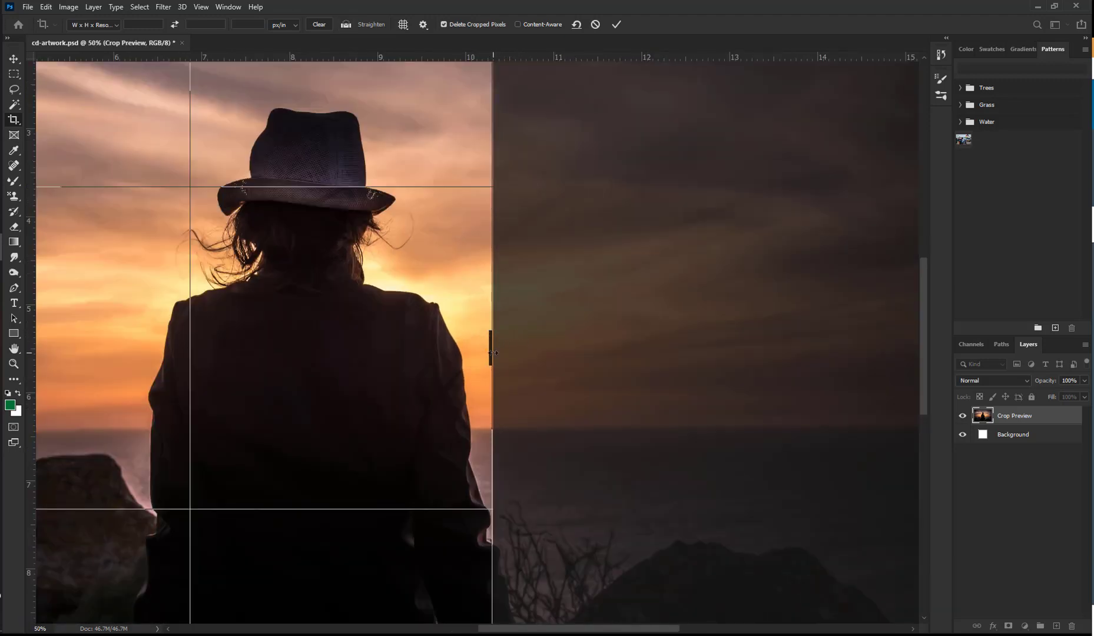
{"action": "left_click_drag", "start_coordinate": [493, 352], "coordinate": [491, 354]}
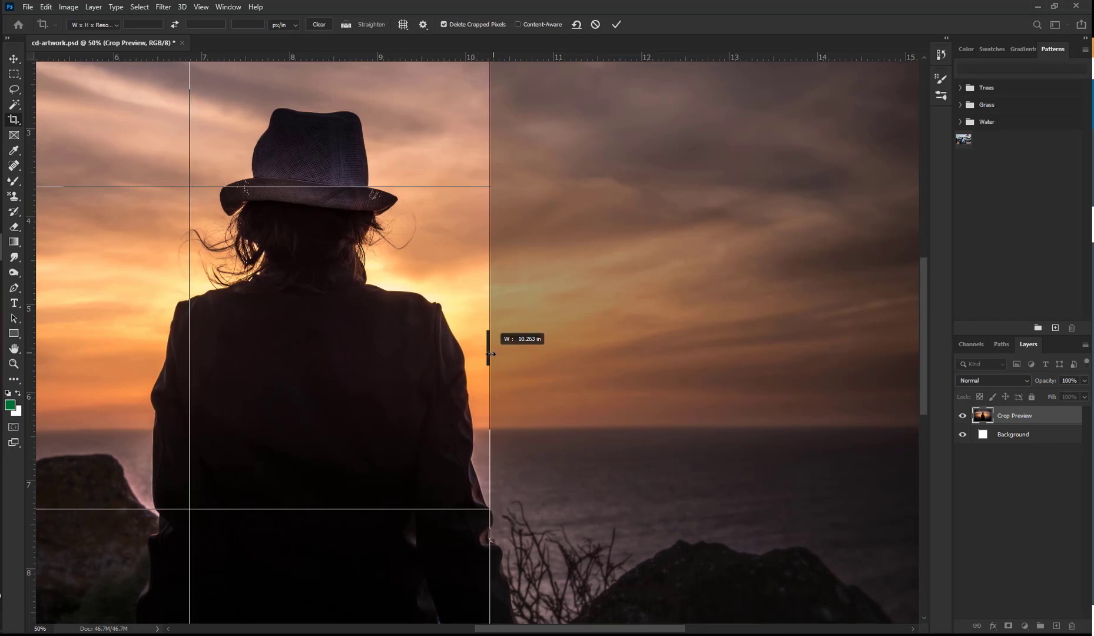
{"action": "left_click_drag", "start_coordinate": [491, 354], "coordinate": [491, 355]}
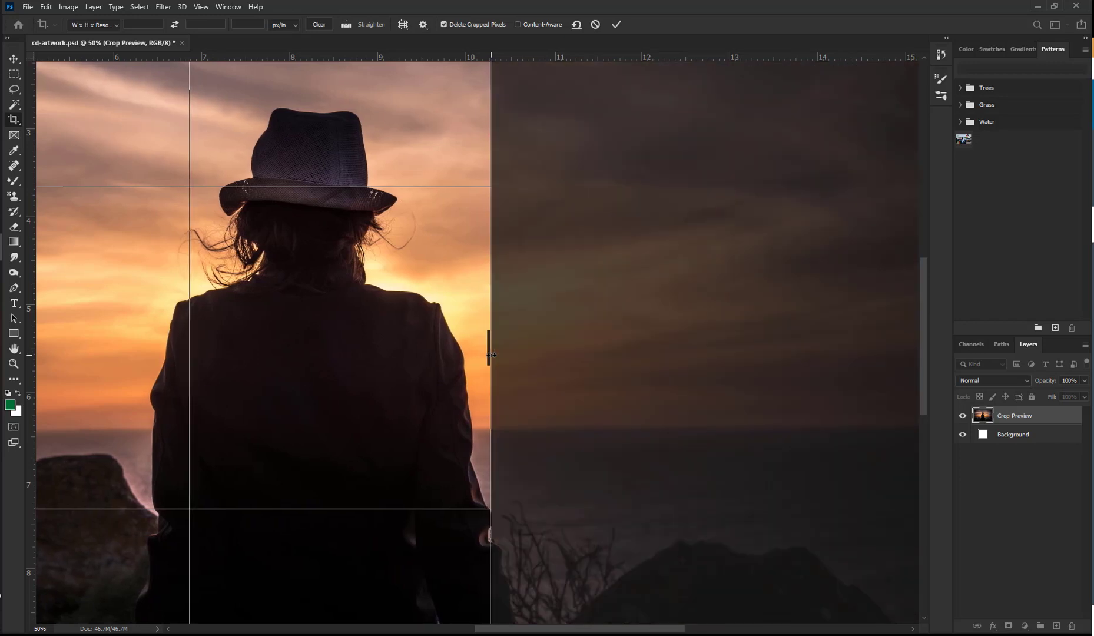
{"action": "left_click", "coordinate": [493, 354], "text": "ctrl"}
{"action": "left_click", "coordinate": [493, 353], "text": "ctrl"}
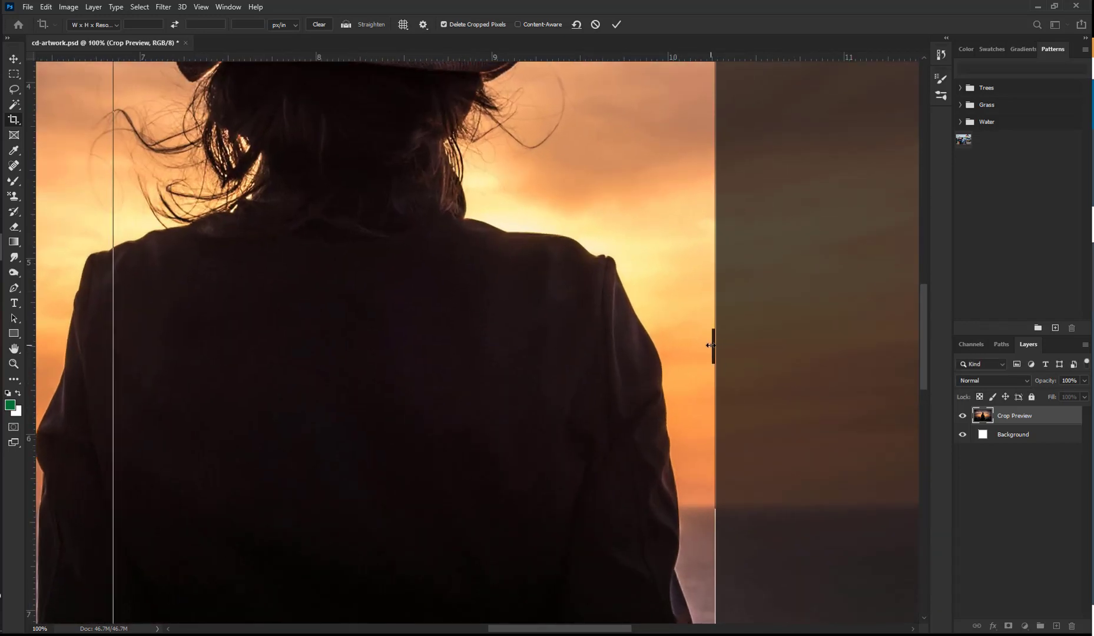
{"action": "left_click_drag", "start_coordinate": [711, 345], "coordinate": [705, 344]}
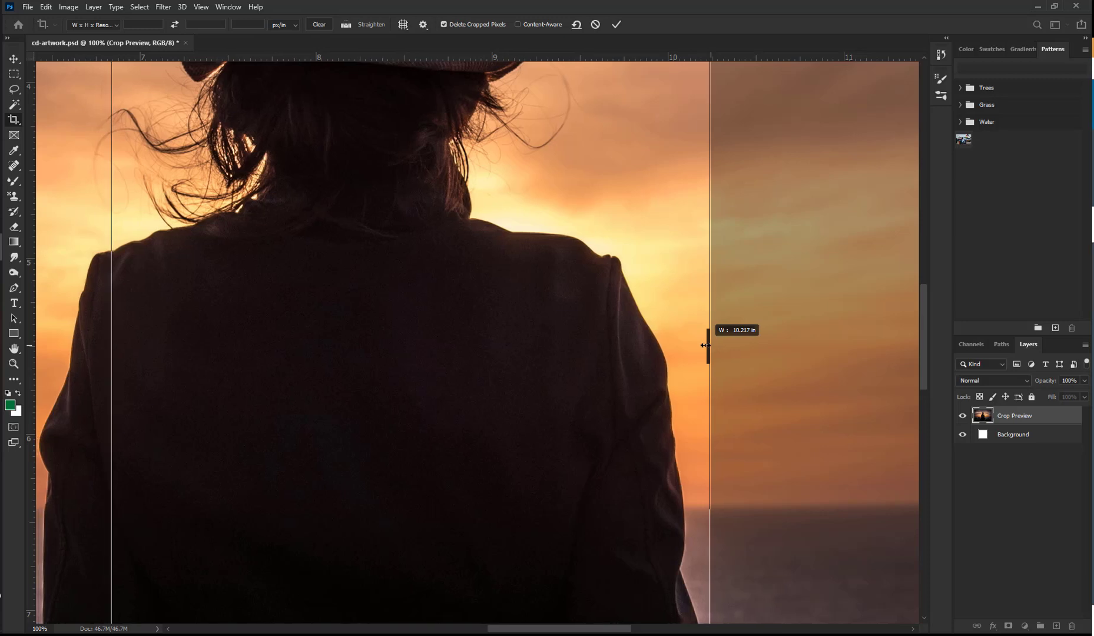
{"action": "left_click_drag", "start_coordinate": [705, 345], "coordinate": [708, 345]}
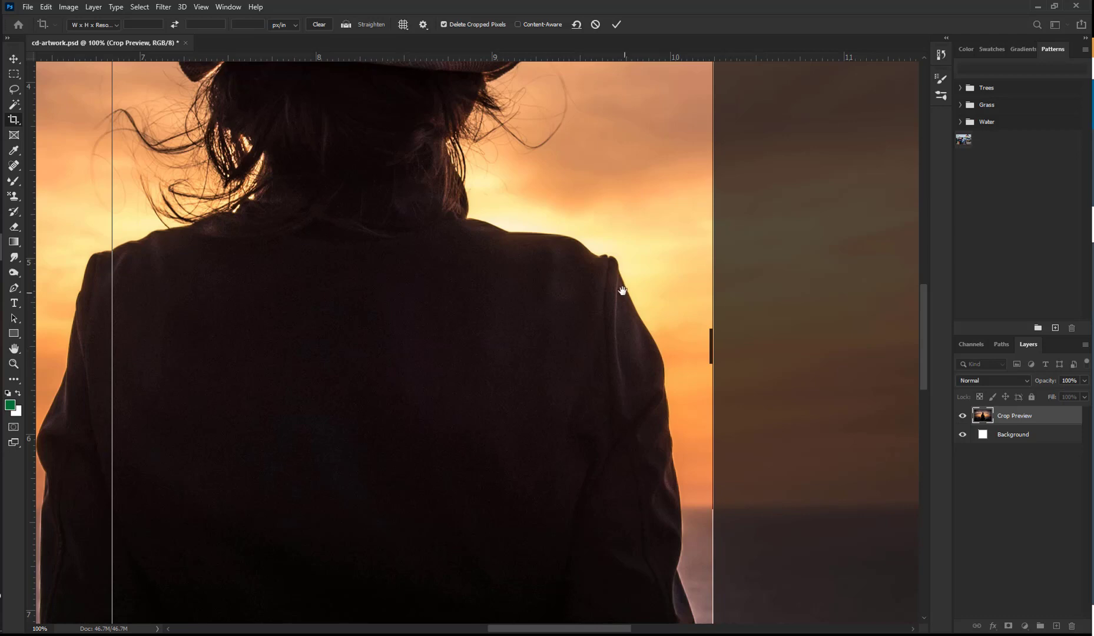
Step: Lower the crop's top edge by about 0.7 in to make the crop frame roughly square
{"action": "left_click_drag", "start_coordinate": [622, 289], "coordinate": [652, 545]}
{"action": "left_click_drag", "start_coordinate": [553, 291], "coordinate": [574, 465]}
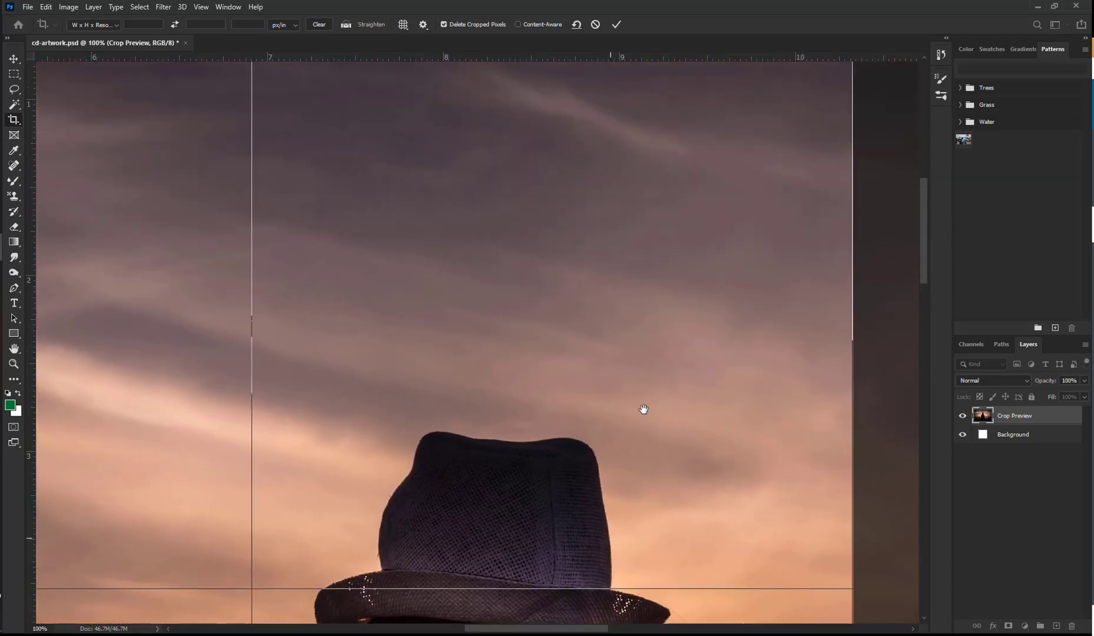
{"action": "left_click_drag", "start_coordinate": [632, 259], "coordinate": [672, 348]}
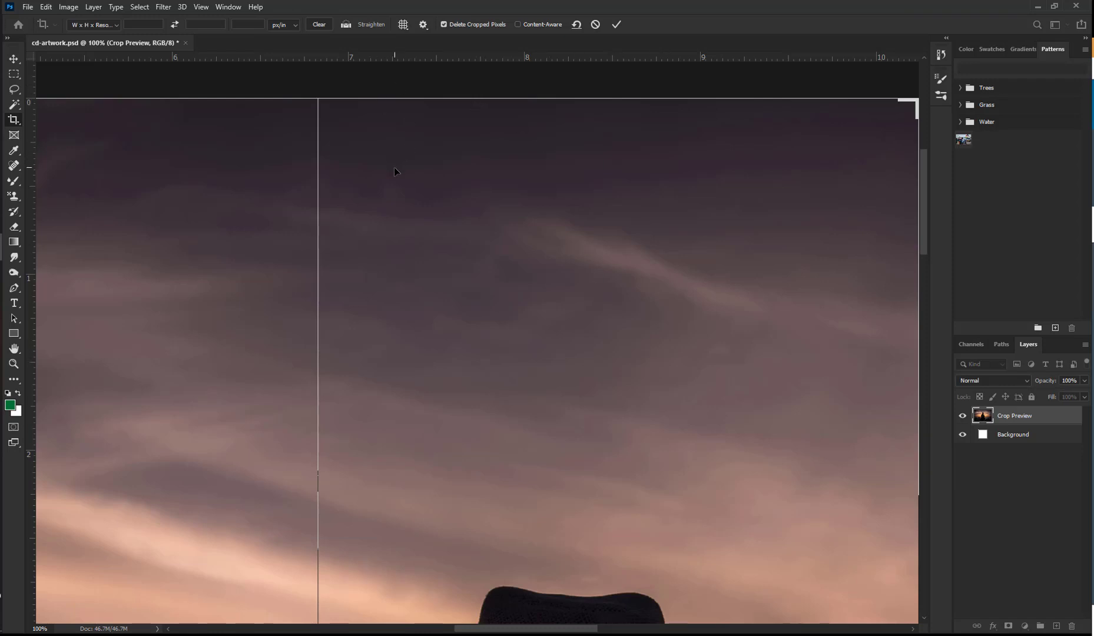
{"action": "left_click_drag", "start_coordinate": [298, 186], "coordinate": [629, 205]}
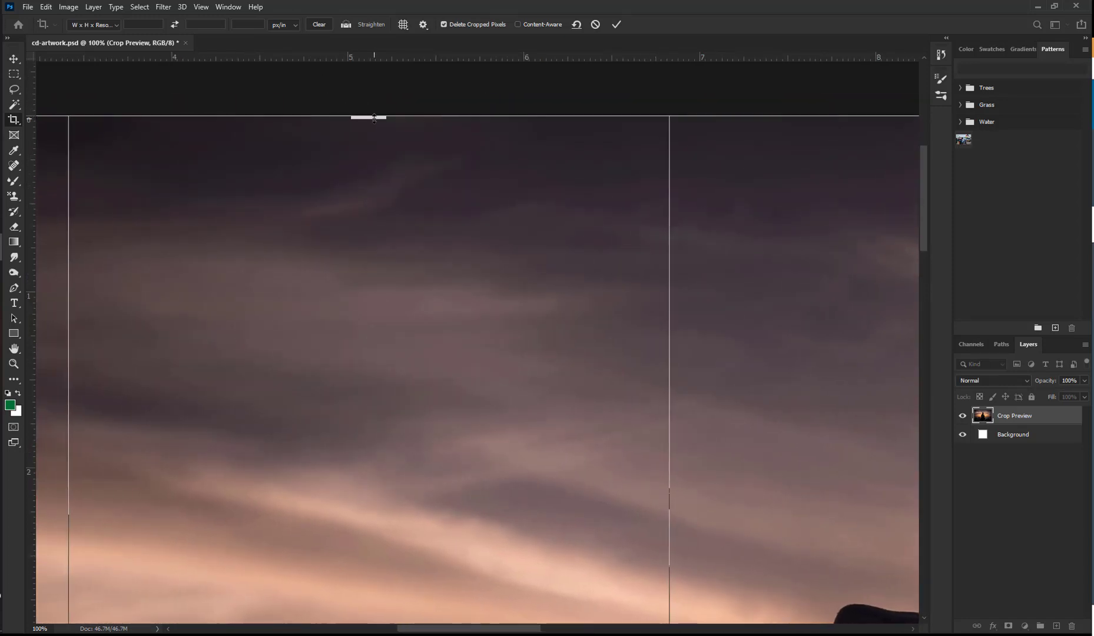
{"action": "left_click_drag", "start_coordinate": [374, 117], "coordinate": [389, 158]}
{"action": "scroll", "coordinate": [357, 185], "scroll_direction": "up", "scroll_amount": 2}
{"action": "left_click_drag", "start_coordinate": [388, 158], "coordinate": [389, 159]}
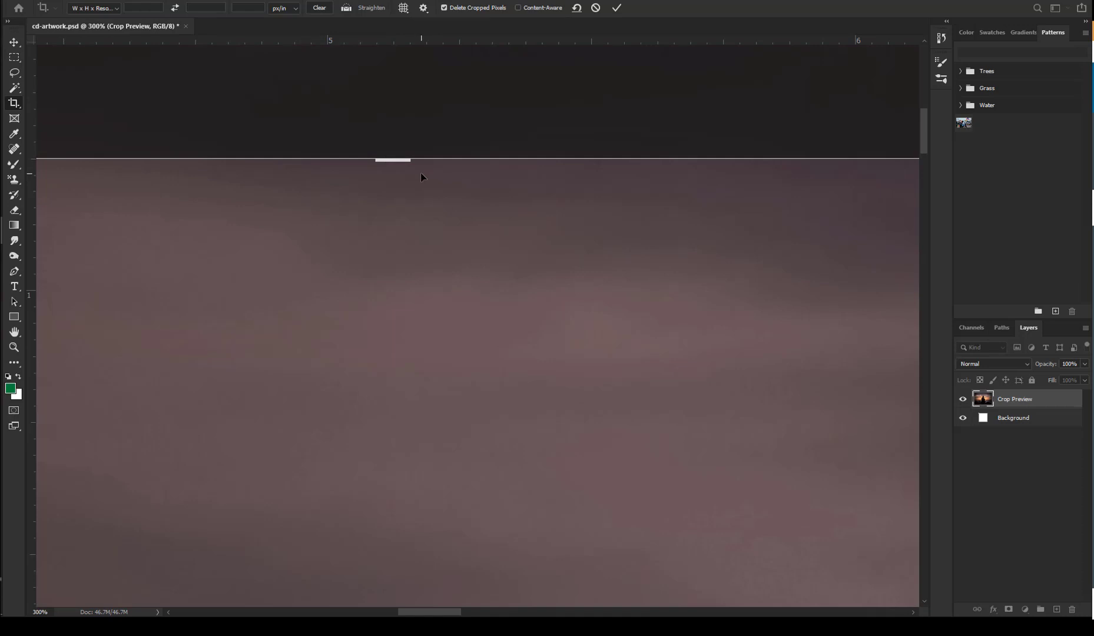
{"action": "left_click", "coordinate": [542, 295], "text": "alt"}
{"action": "left_click", "coordinate": [504, 353], "text": "alt"}
{"action": "left_click", "coordinate": [518, 389], "text": "alt"}
{"action": "left_click", "coordinate": [511, 424], "text": "alt"}
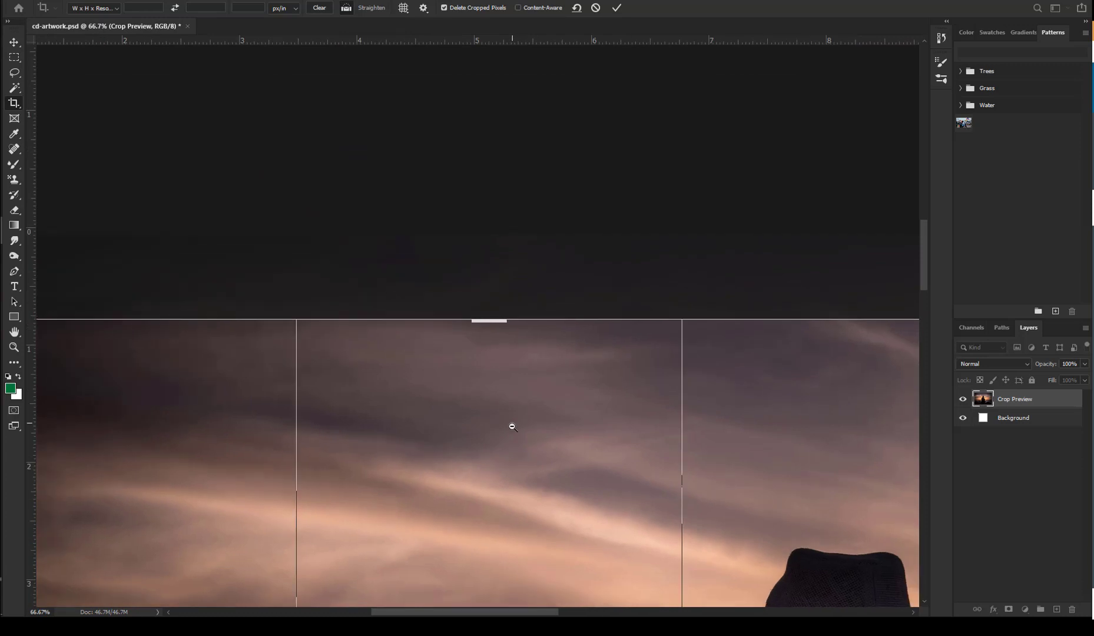
{"action": "left_click", "coordinate": [525, 470], "text": "alt"}
{"action": "left_click", "coordinate": [540, 483], "text": "alt"}
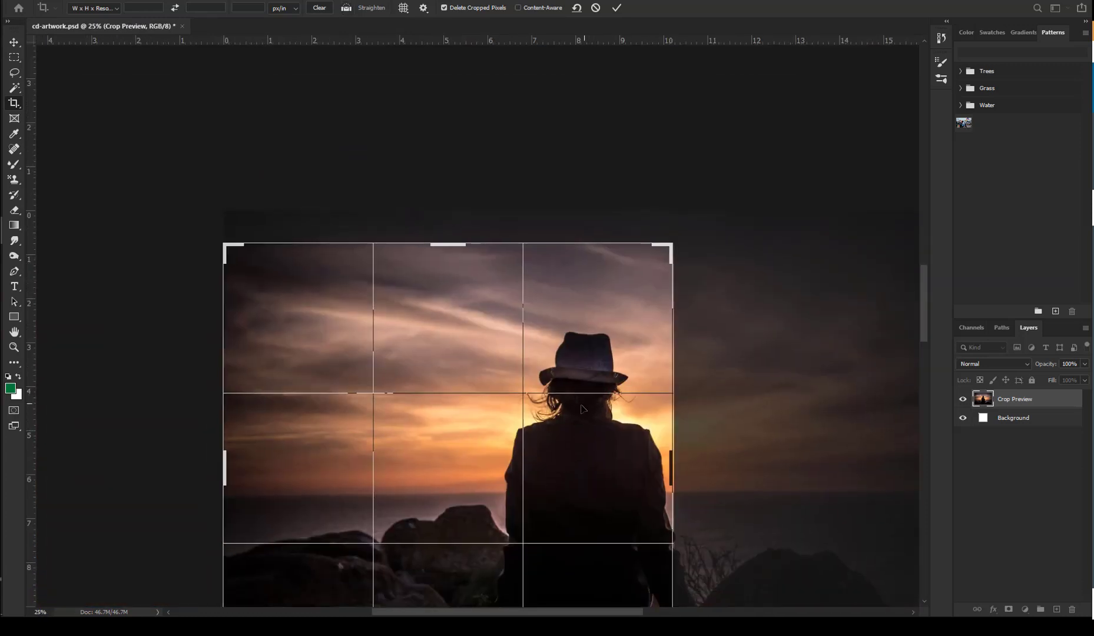
Step: Shift the image sideways by about 5 in inside the crop frame to place the seated figure left of centre, and apply the crop
{"action": "left_click_drag", "start_coordinate": [557, 414], "coordinate": [547, 249]}
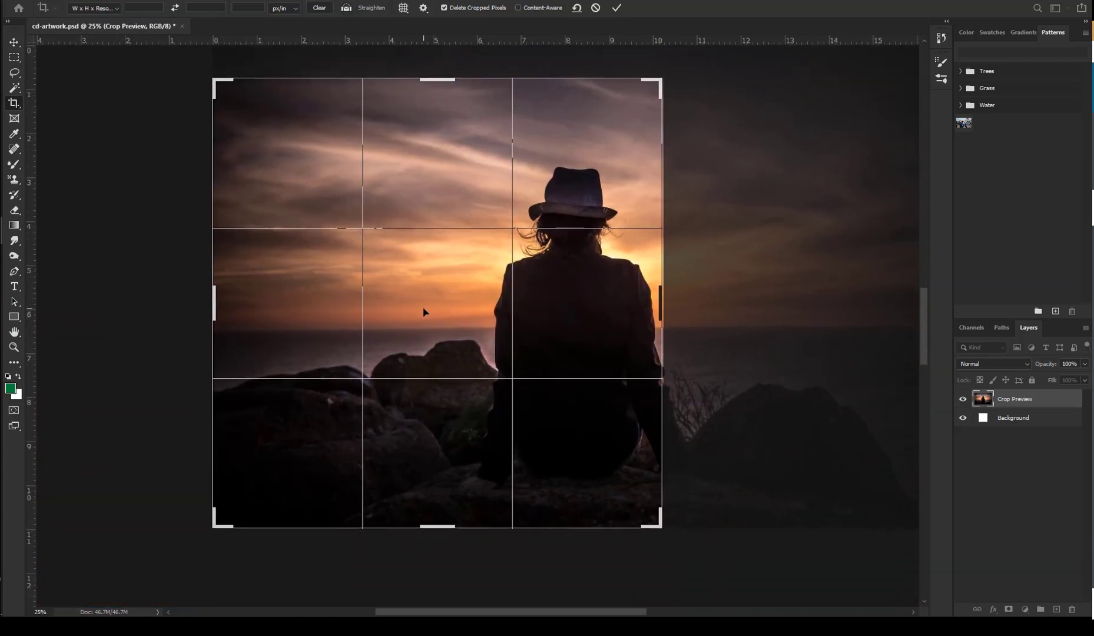
{"action": "left_click_drag", "start_coordinate": [424, 312], "coordinate": [210, 315]}
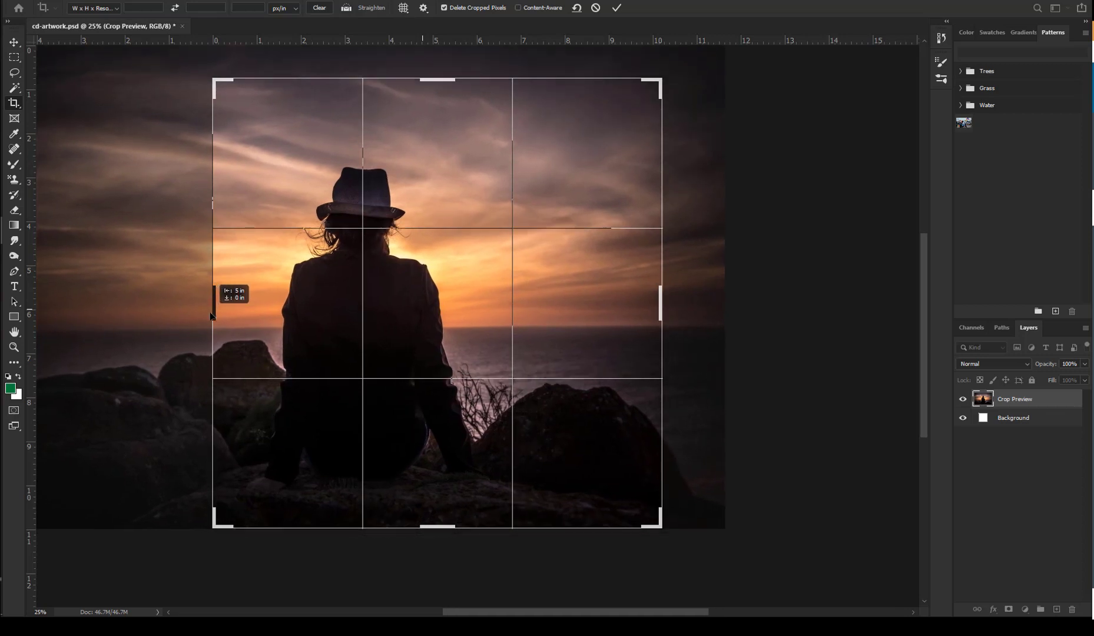
{"action": "left_click_drag", "start_coordinate": [210, 316], "coordinate": [209, 312]}
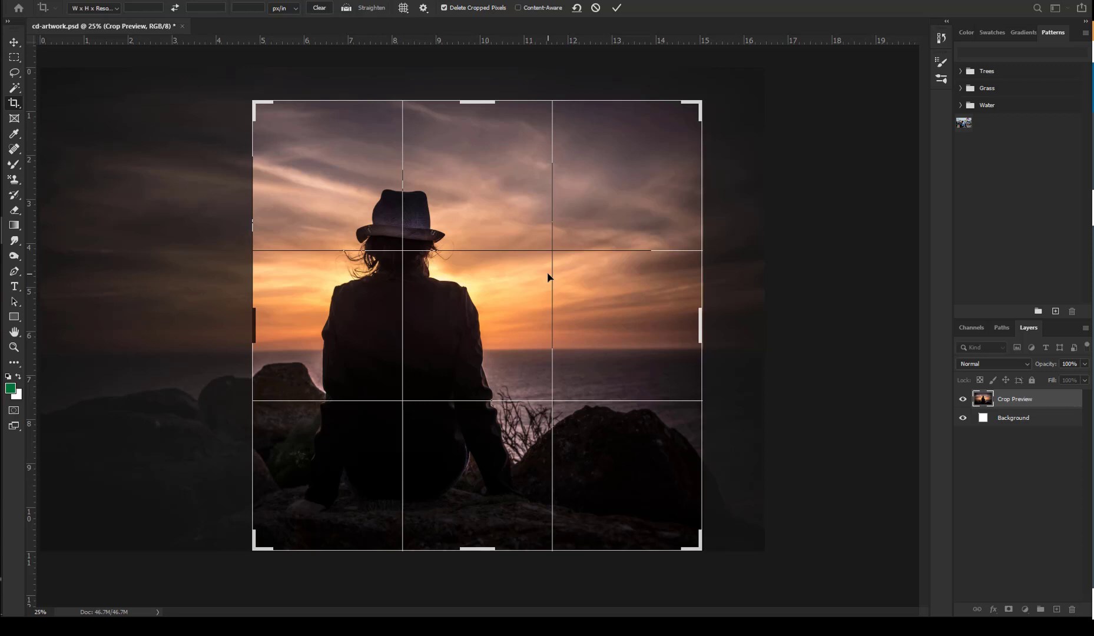
{"action": "mouse_move", "coordinate": [471, 319]}
{"action": "left_mouse_down"}
{"action": "mouse_move", "coordinate": [480, 330]}
{"action": "mouse_move", "coordinate": [481, 316]}
{"action": "left_mouse_up"}
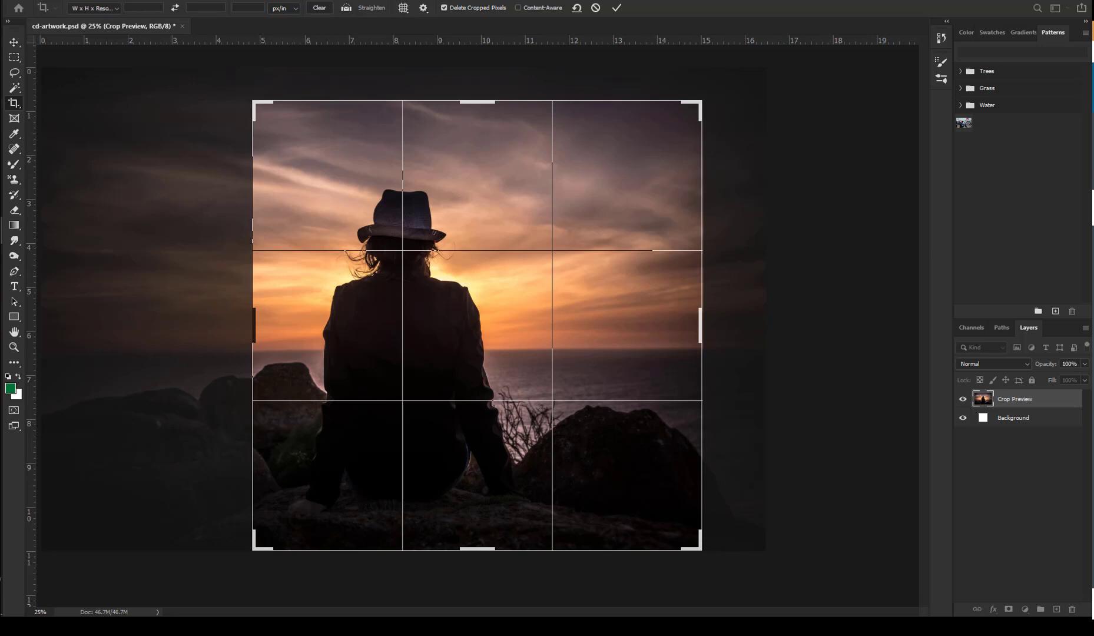
{"action": "left_click", "coordinate": [617, 7]}
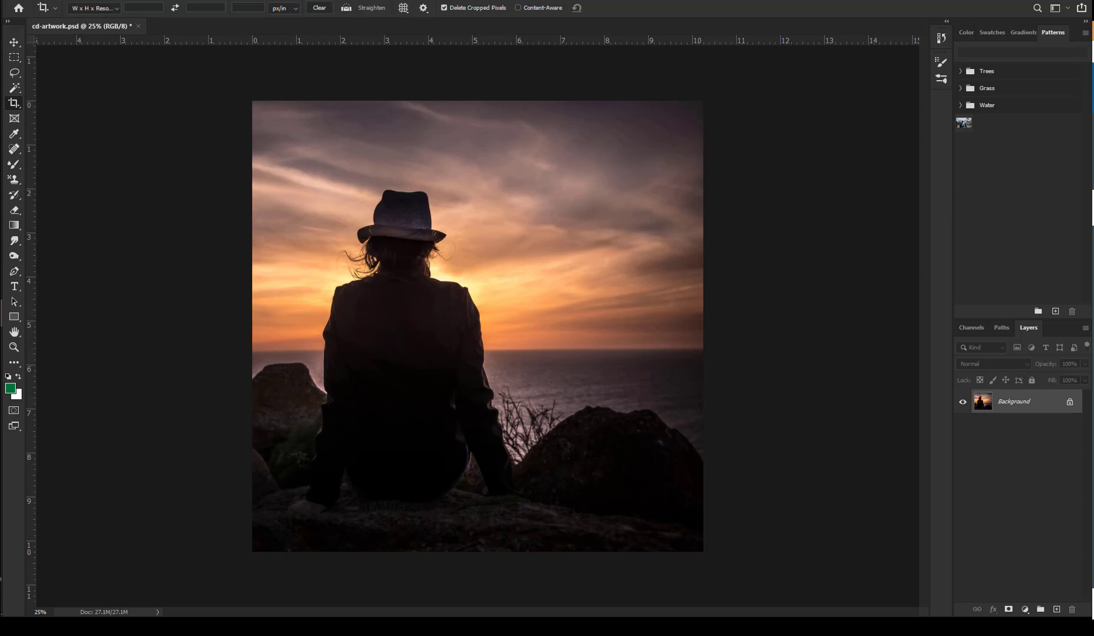
Step: Create a custom guide layout with 0.125 in margins at the top, left, bottom and right of the canvas
{"action": "left_click", "coordinate": [206, 1]}
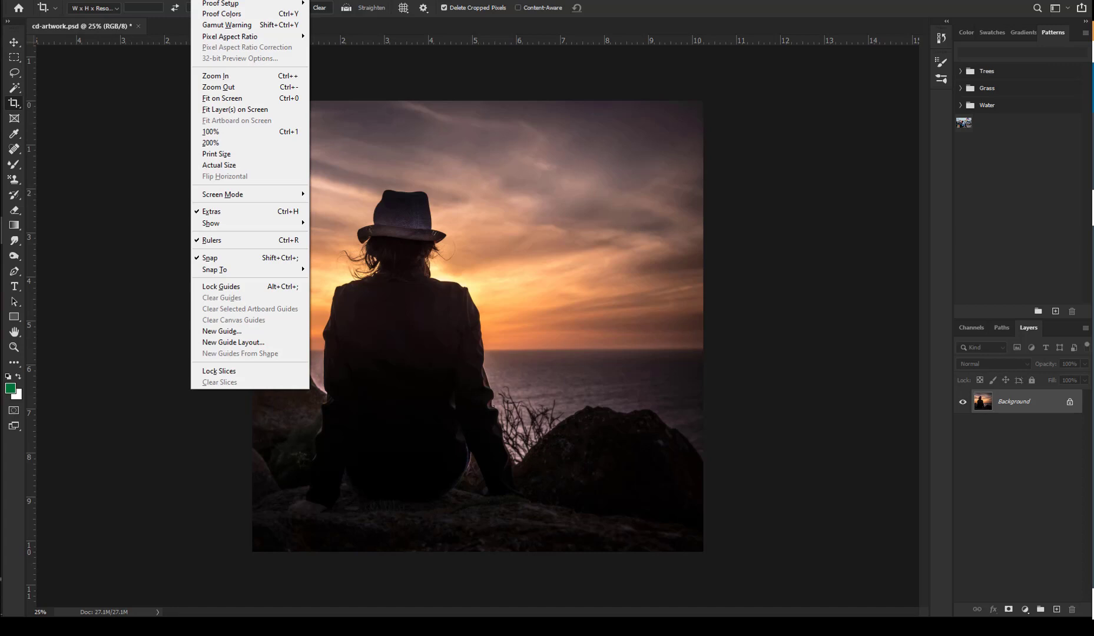
{"action": "left_click", "coordinate": [232, 346]}
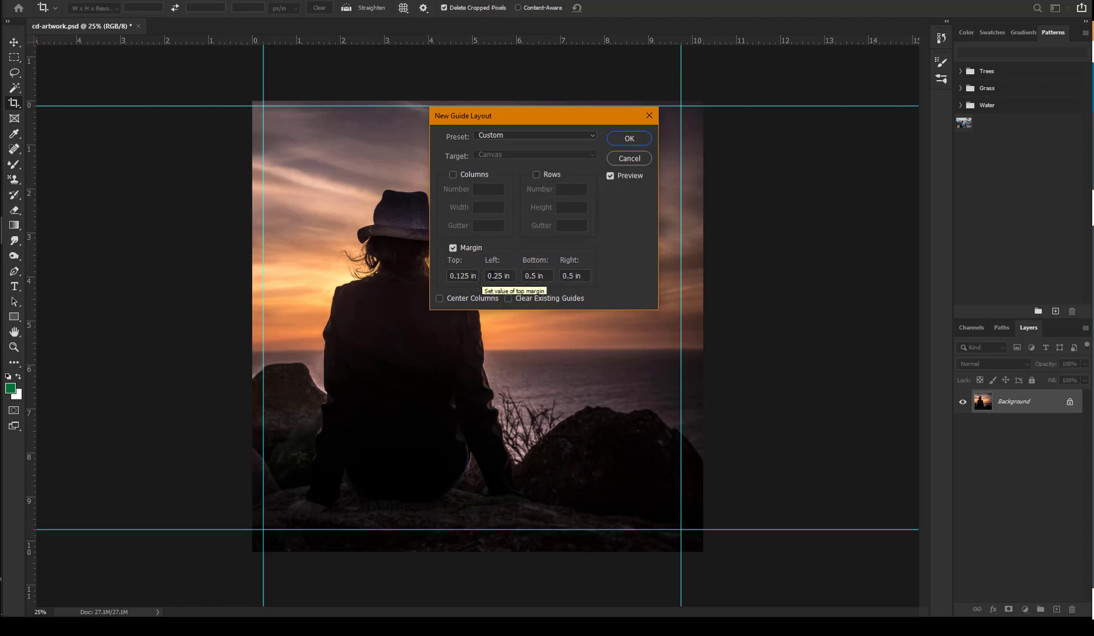
{"action": "left_click", "coordinate": [499, 274]}
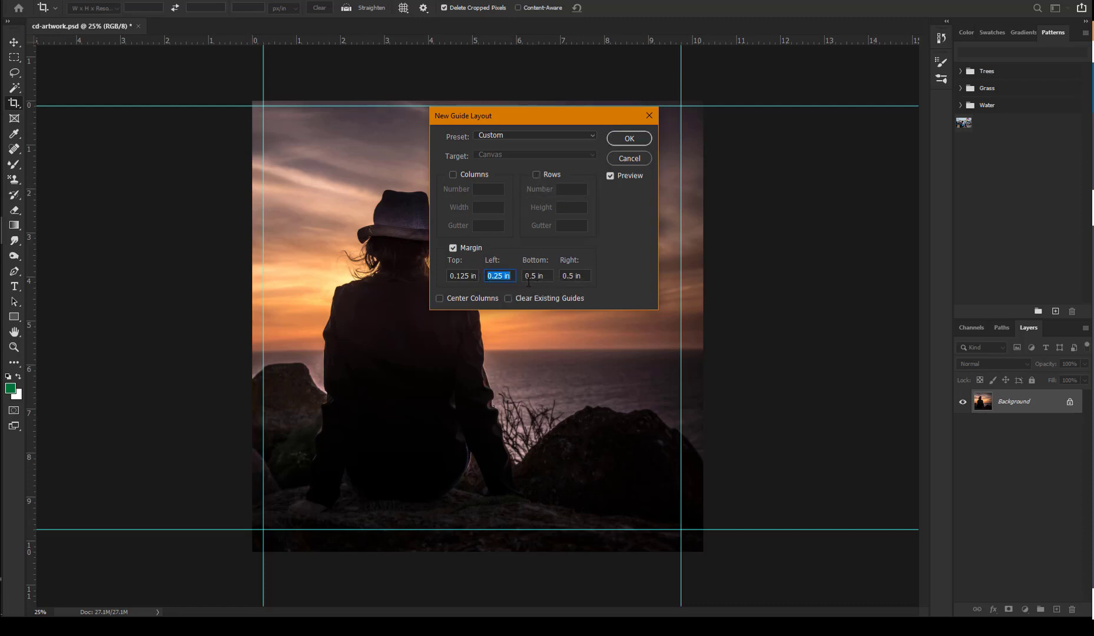
{"action": "type", "text": ".125"}
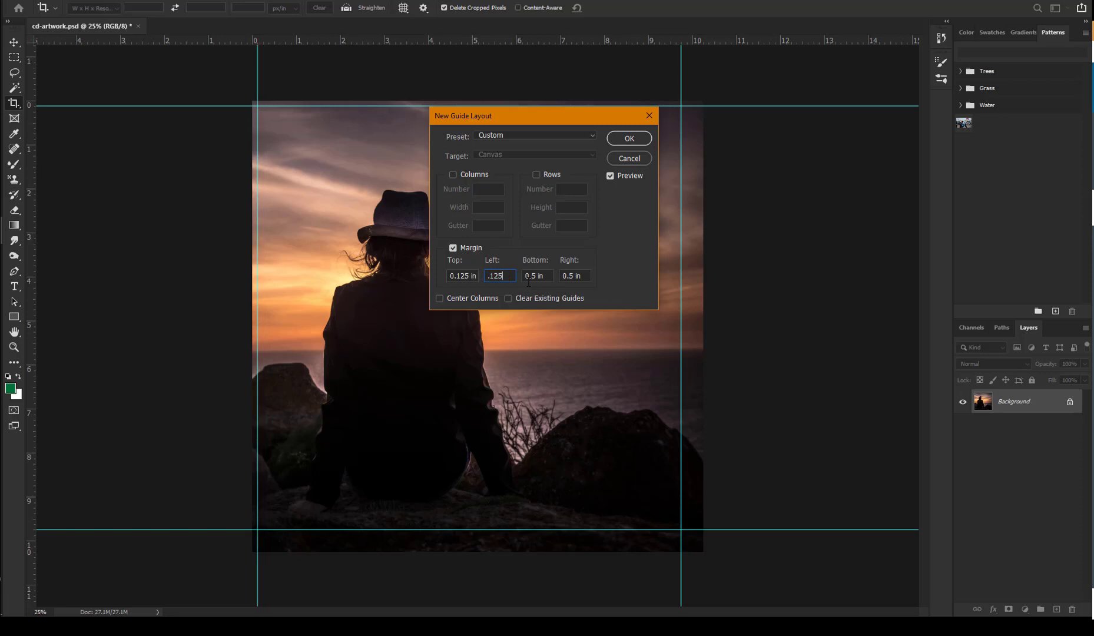
{"action": "key", "text": "Tab"}
{"action": "type", "text": "."}
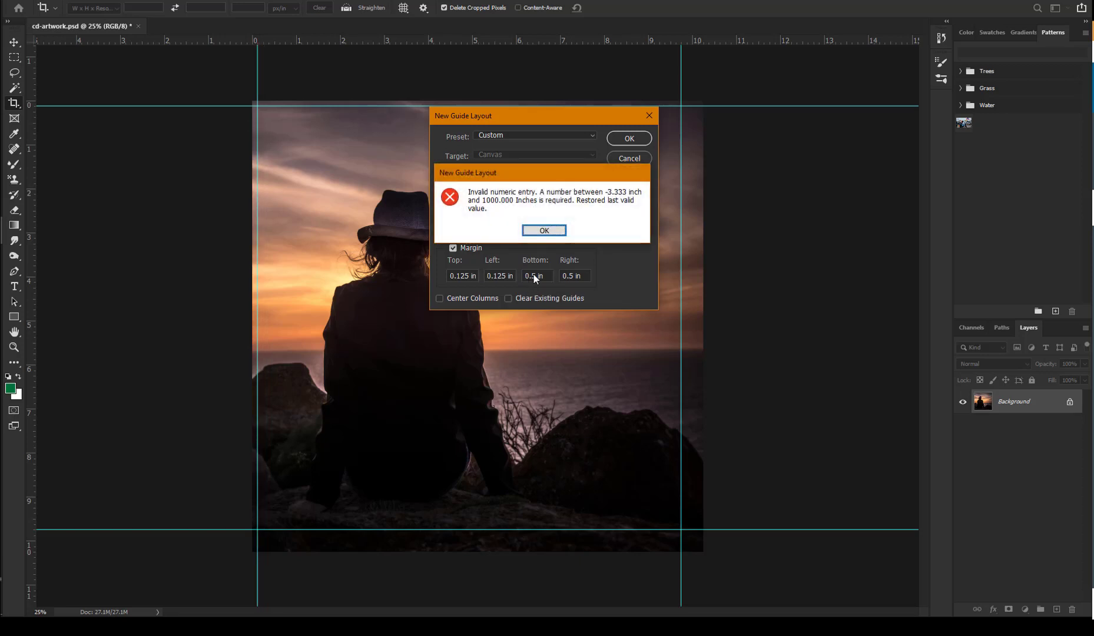
{"action": "left_click", "coordinate": [543, 230]}
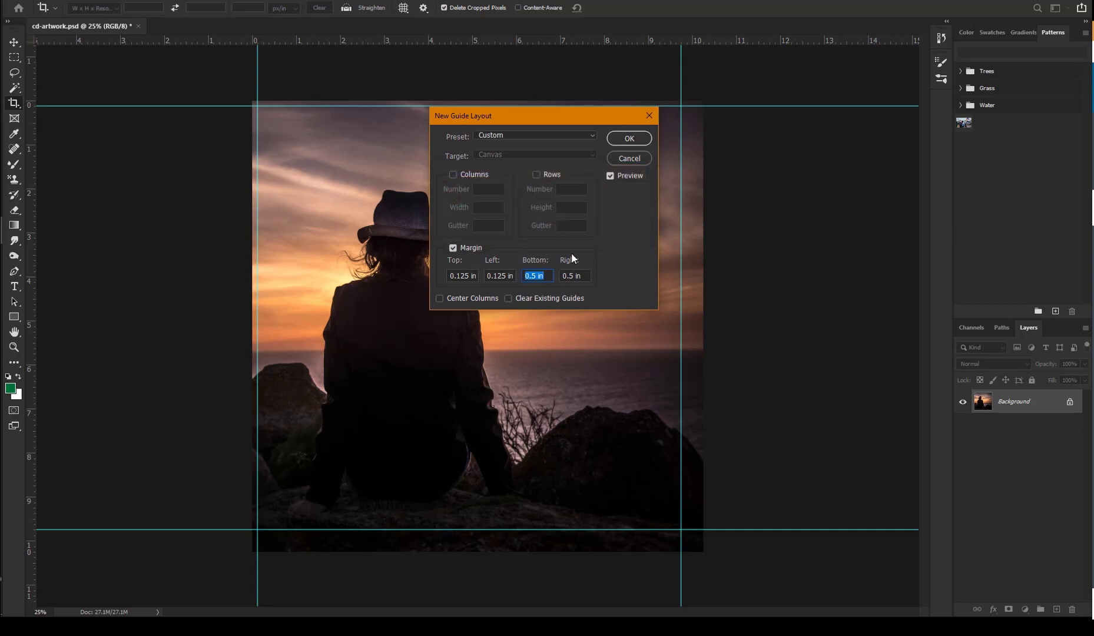
{"action": "type", "text": ".125"}
{"action": "key", "text": "Tab"}
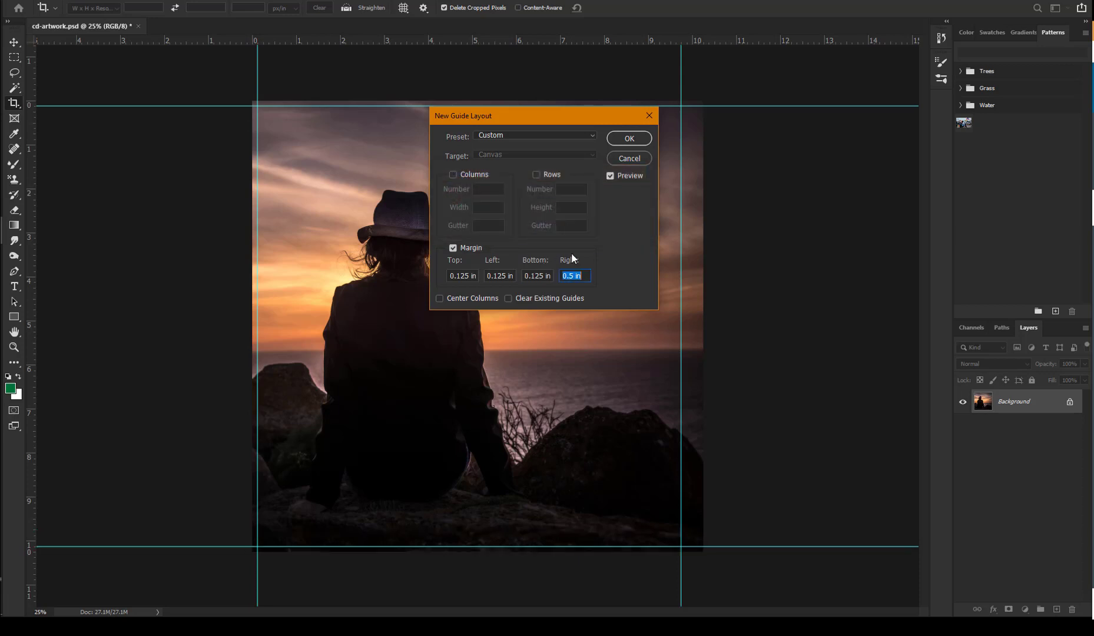
{"action": "type", "text": ".12"}
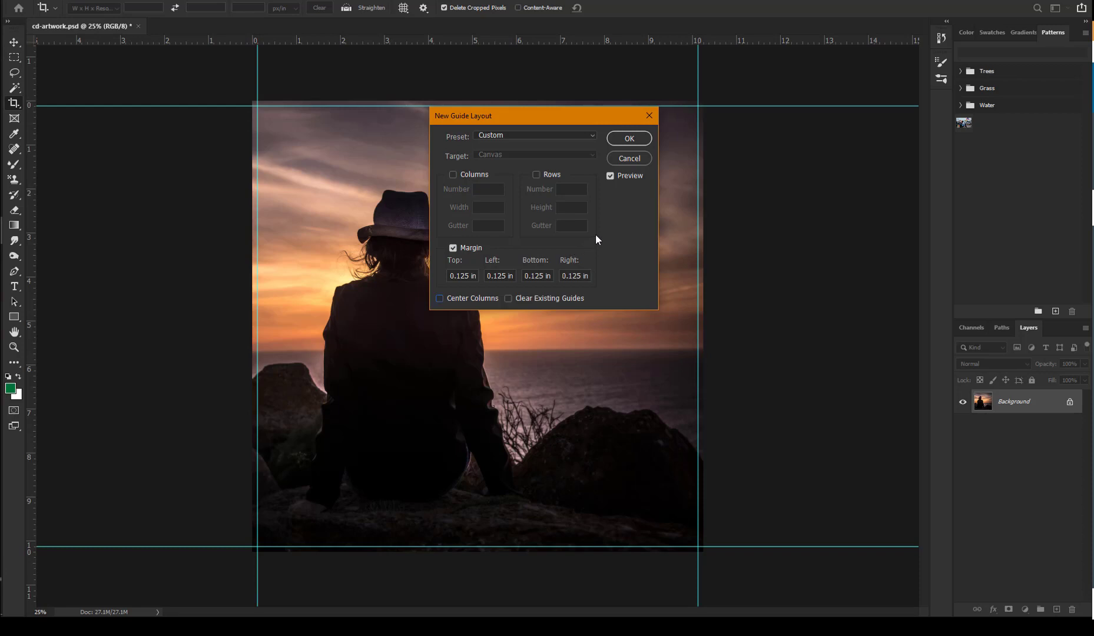
{"action": "left_click", "coordinate": [630, 138]}
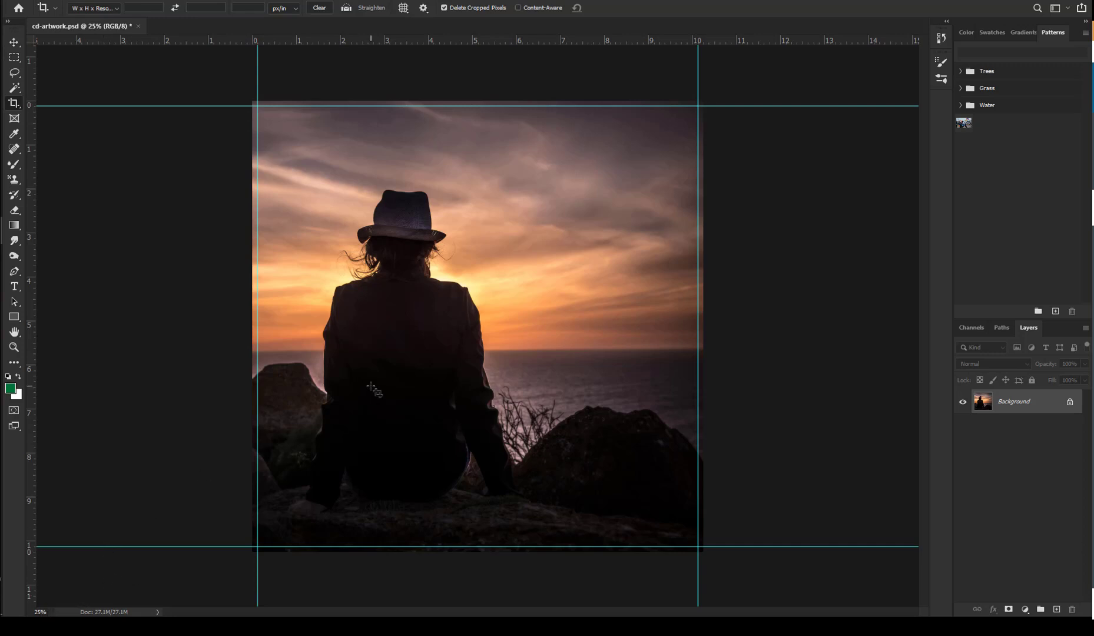
Step: Move the ruler origin to the intersection of the top and left margin guides
{"action": "double_click", "coordinate": [16, 333]}
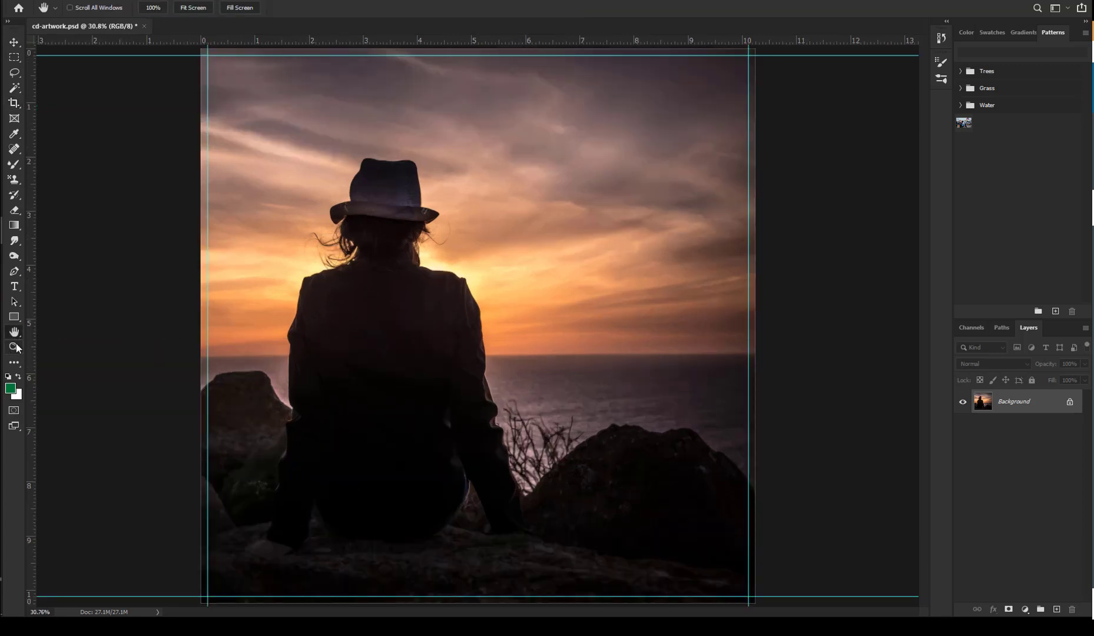
{"action": "double_click", "coordinate": [14, 348]}
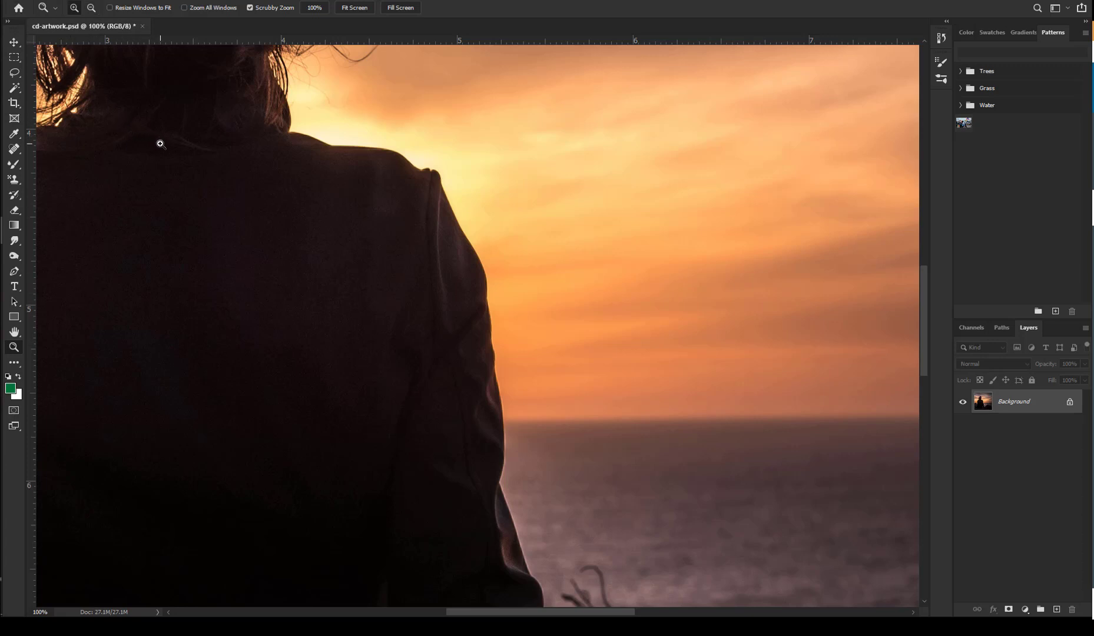
{"action": "mouse_move", "coordinate": [149, 138]}
{"action": "left_mouse_down"}
{"action": "mouse_move", "coordinate": [232, 210]}
{"action": "mouse_move", "coordinate": [377, 277]}
{"action": "left_mouse_up"}
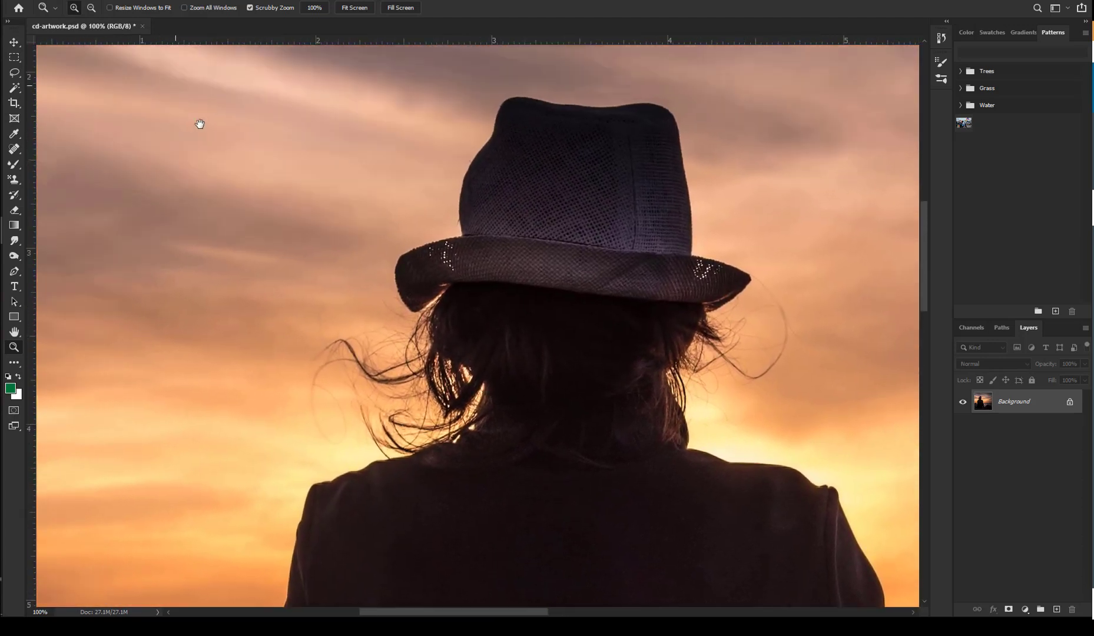
{"action": "left_click_drag", "start_coordinate": [200, 122], "coordinate": [553, 371]}
{"action": "left_click_drag", "start_coordinate": [574, 74], "coordinate": [266, 102]}
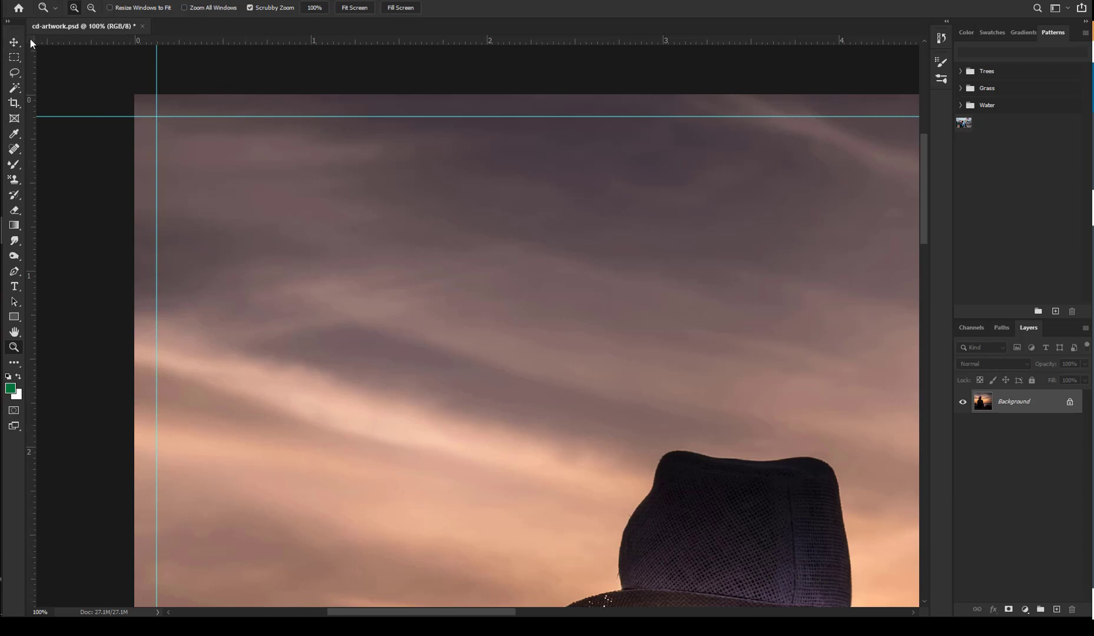
{"action": "left_click_drag", "start_coordinate": [30, 38], "coordinate": [155, 116]}
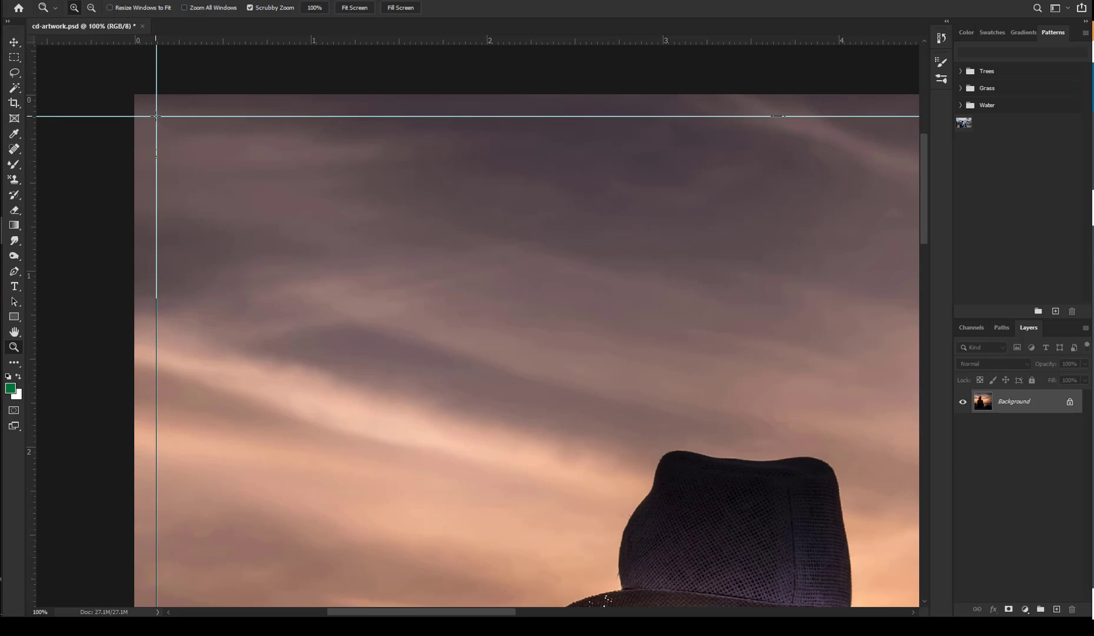
{"action": "left_click_drag", "start_coordinate": [156, 116], "coordinate": [155, 117]}
{"action": "left_click_drag", "start_coordinate": [156, 116], "coordinate": [156, 116]}
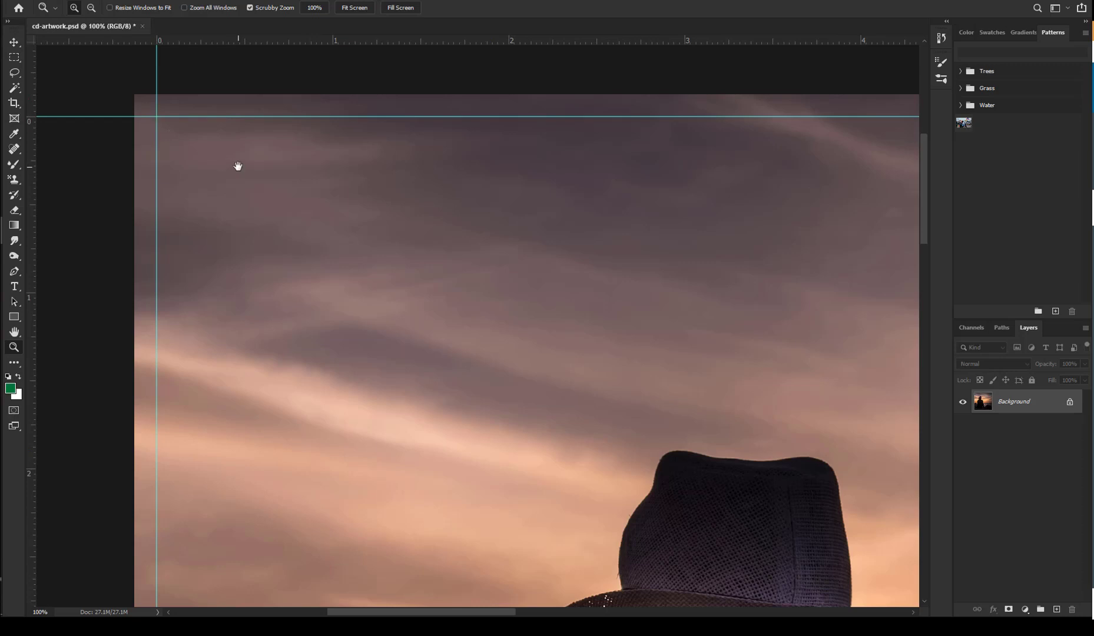
Step: Activate the Move tool and show the Info panel for reading guide positions
{"action": "left_click_drag", "start_coordinate": [237, 166], "coordinate": [127, 107]}
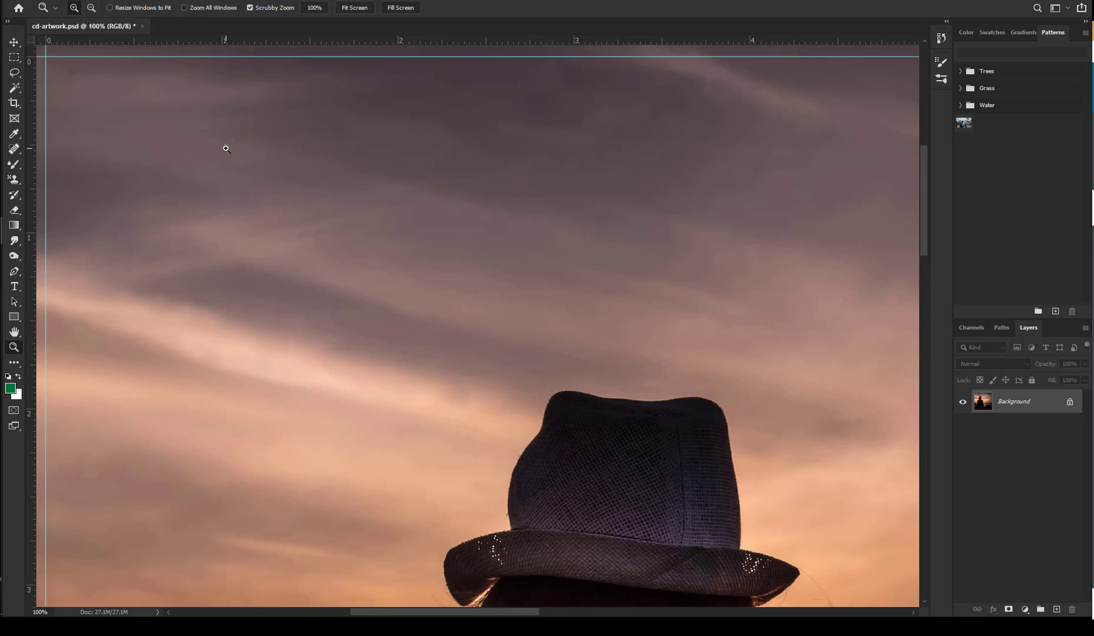
{"action": "left_click", "coordinate": [16, 43]}
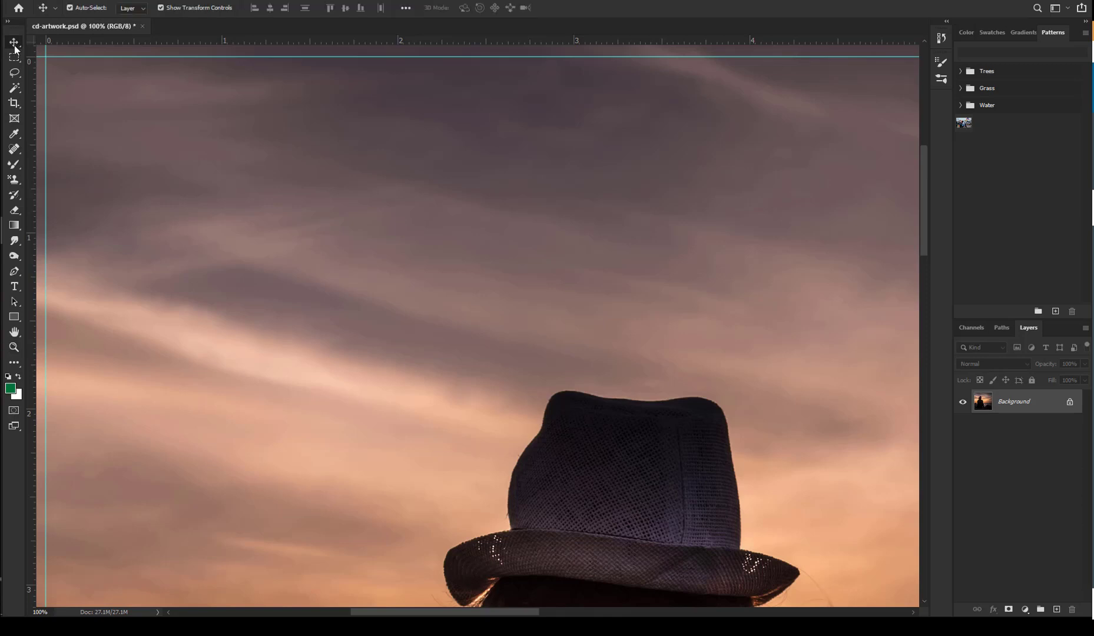
{"action": "left_click", "coordinate": [14, 302]}
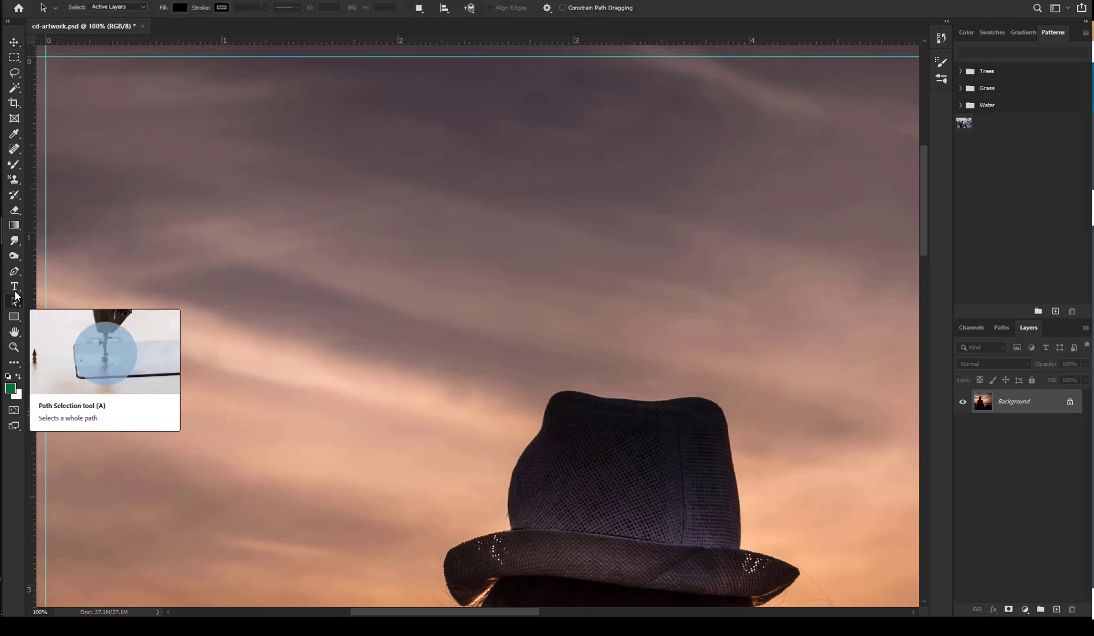
{"action": "left_click", "coordinate": [14, 42]}
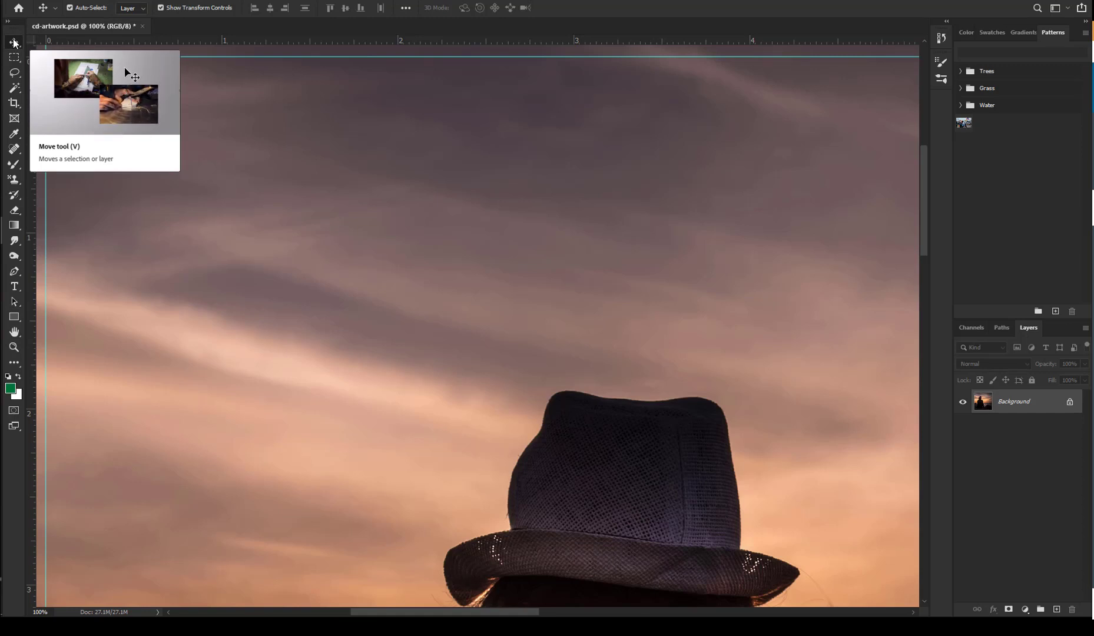
{"action": "left_click", "coordinate": [225, 0]}
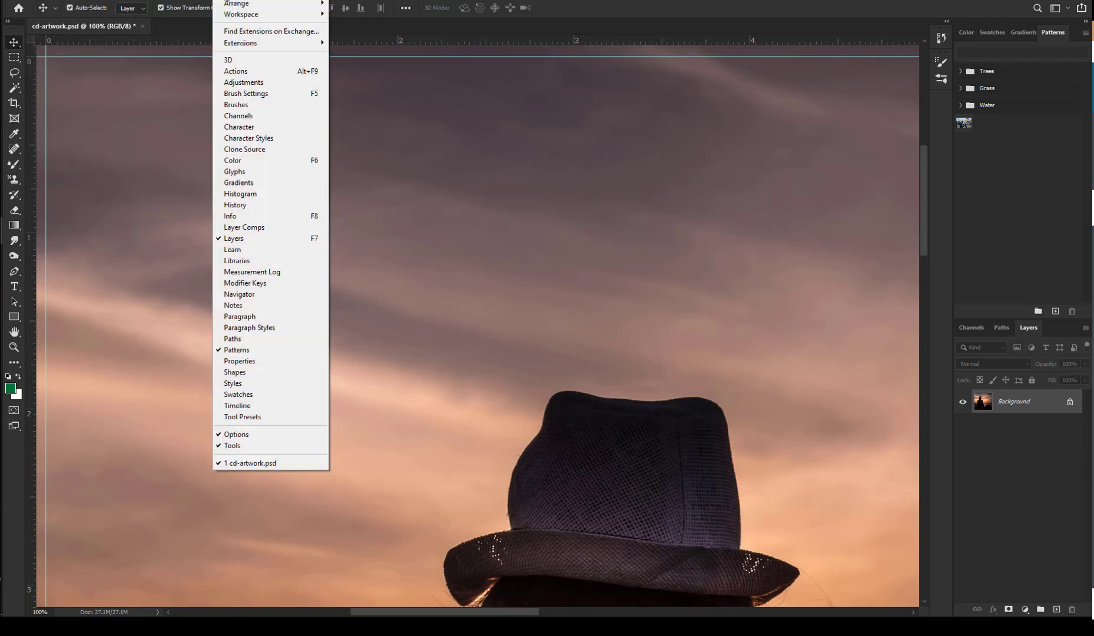
{"action": "left_click", "coordinate": [248, 216]}
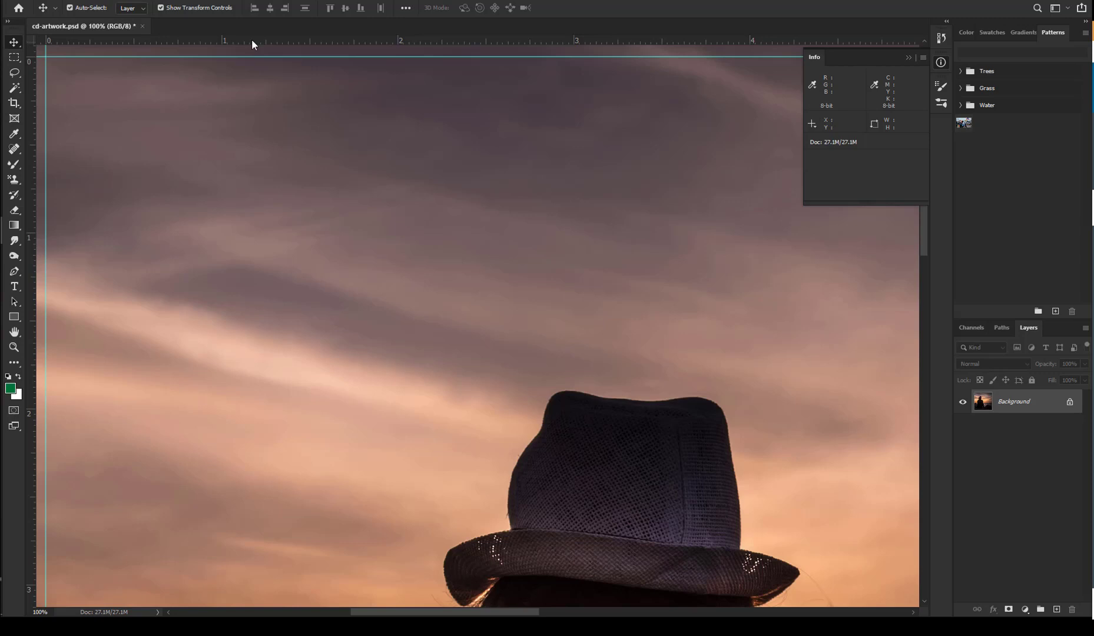
Step: Place a vertical guide about 0.25 in inside the left margin guide
{"action": "left_click_drag", "start_coordinate": [252, 41], "coordinate": [269, 91]}
{"action": "key", "text": "ctrl+space"}
{"action": "left_click", "coordinate": [263, 101]}
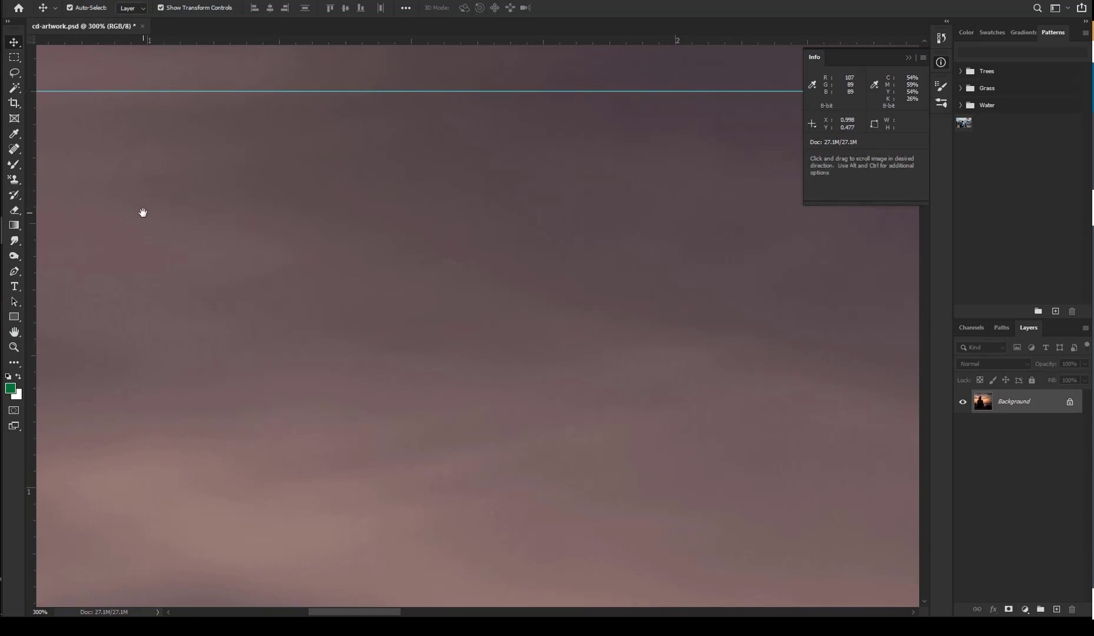
{"action": "left_click_drag", "start_coordinate": [180, 213], "coordinate": [539, 227]}
{"action": "left_click_drag", "start_coordinate": [53, 231], "coordinate": [165, 259]}
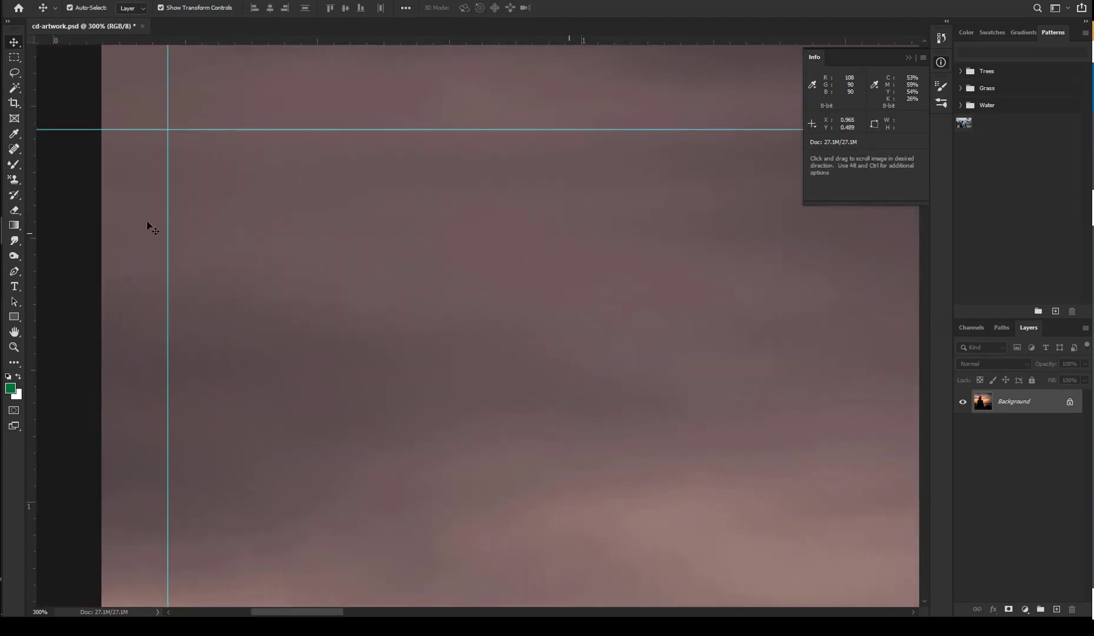
{"action": "left_click_drag", "start_coordinate": [144, 206], "coordinate": [103, 196]}
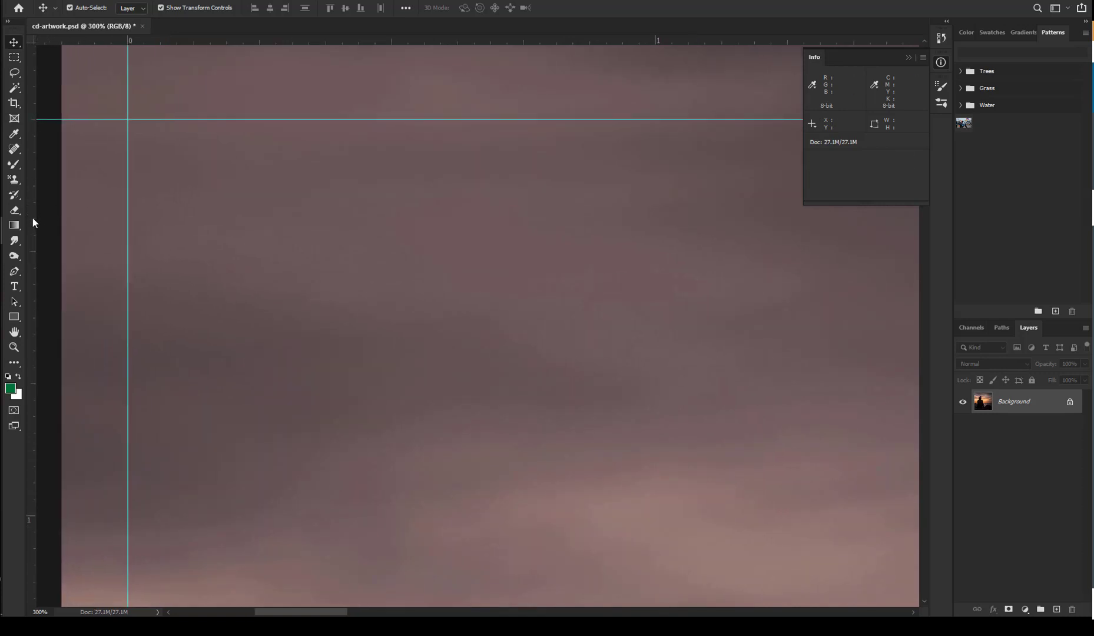
{"action": "left_click_drag", "start_coordinate": [33, 219], "coordinate": [259, 205]}
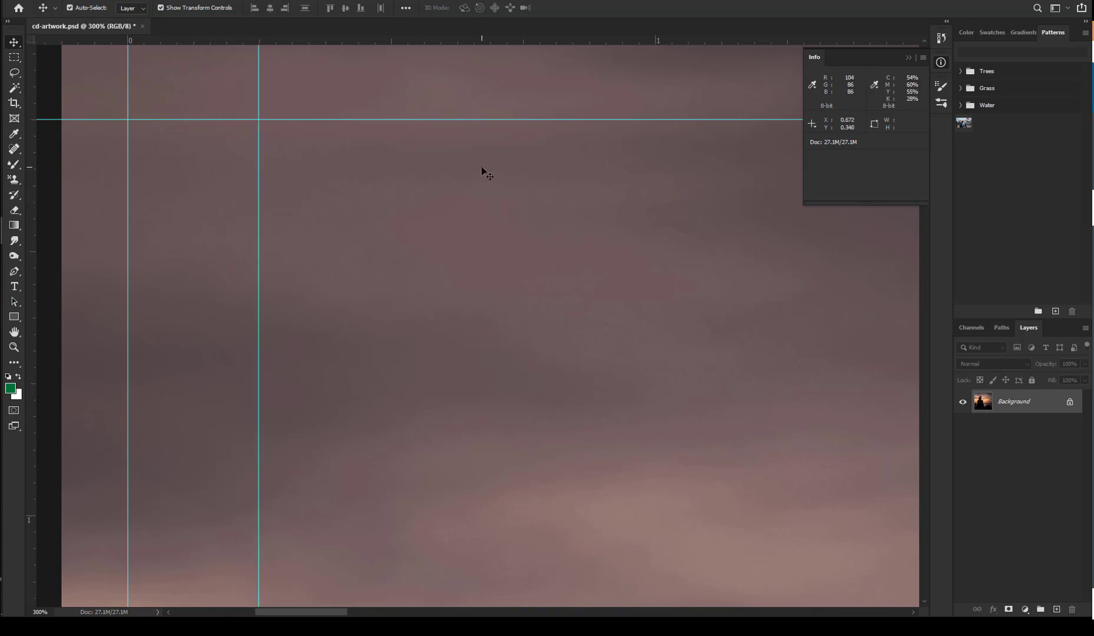
Step: Reset the ruler origin to the image's upper-left corner and add a horizontal guide at 9.875 in
{"action": "double_click", "coordinate": [32, 39]}
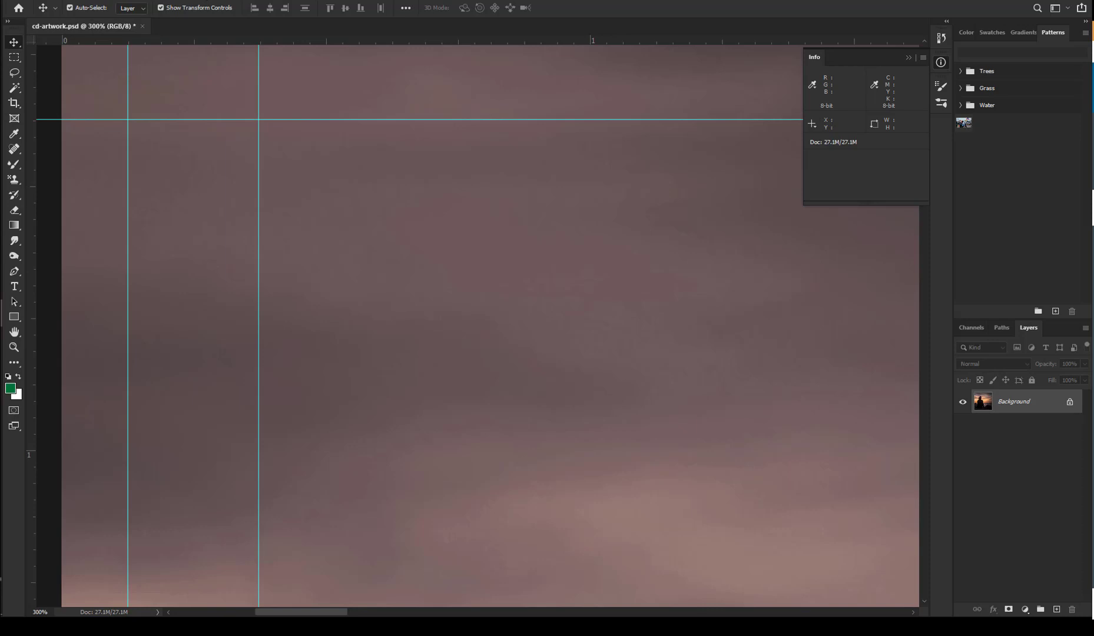
{"action": "left_click", "coordinate": [201, 1]}
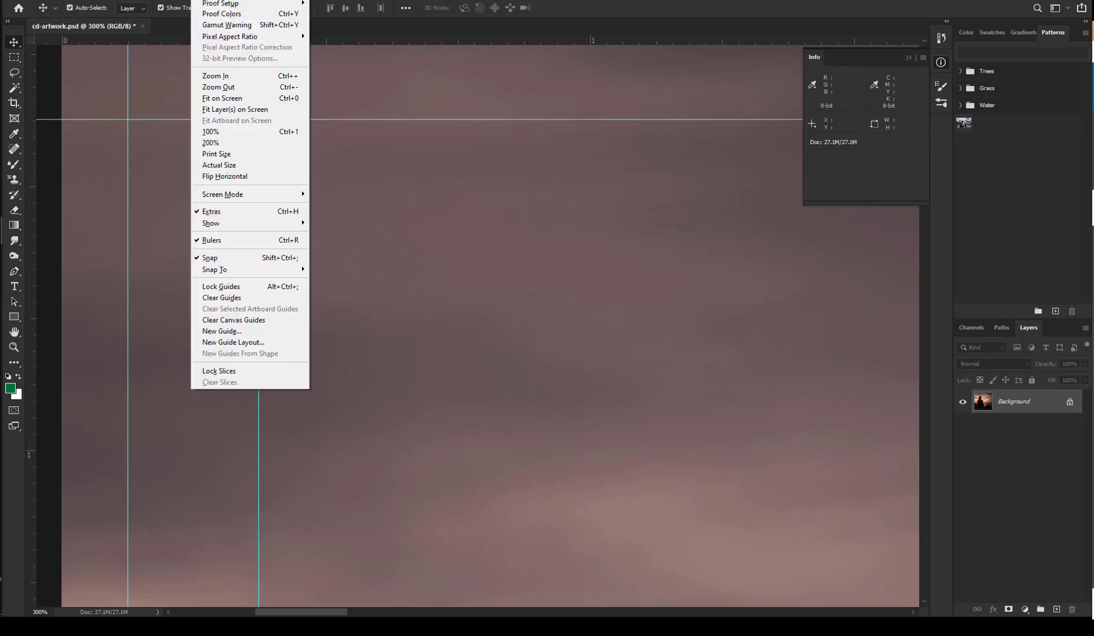
{"action": "left_click", "coordinate": [213, 332]}
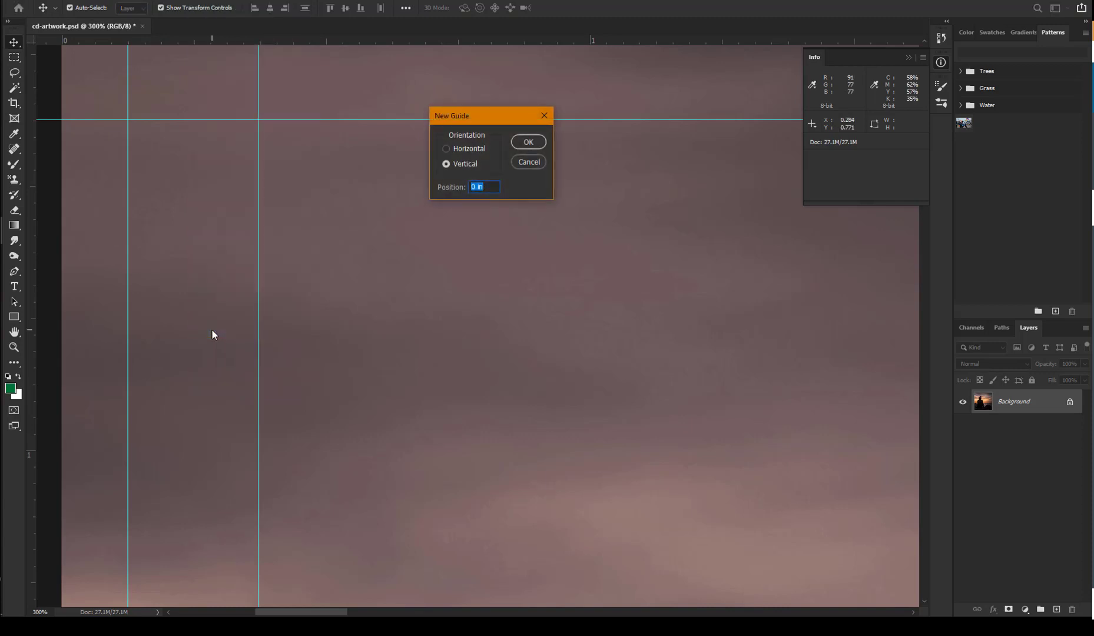
{"action": "left_click", "coordinate": [448, 147]}
{"action": "left_click_drag", "start_coordinate": [494, 188], "coordinate": [458, 189]}
{"action": "type", "text": ".875"}
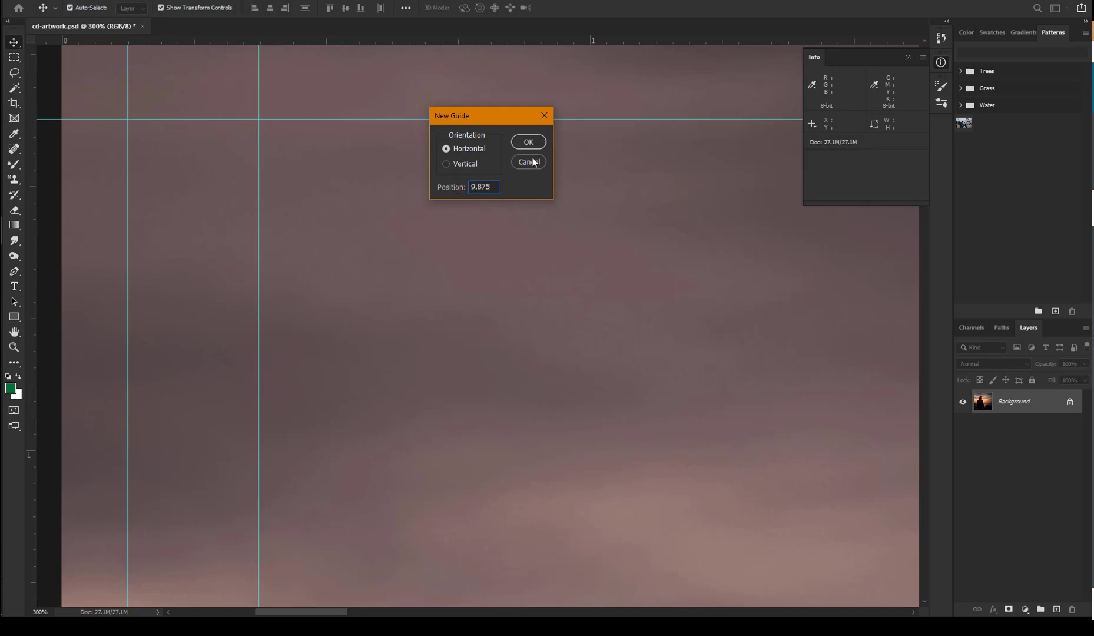
{"action": "left_click", "coordinate": [527, 141]}
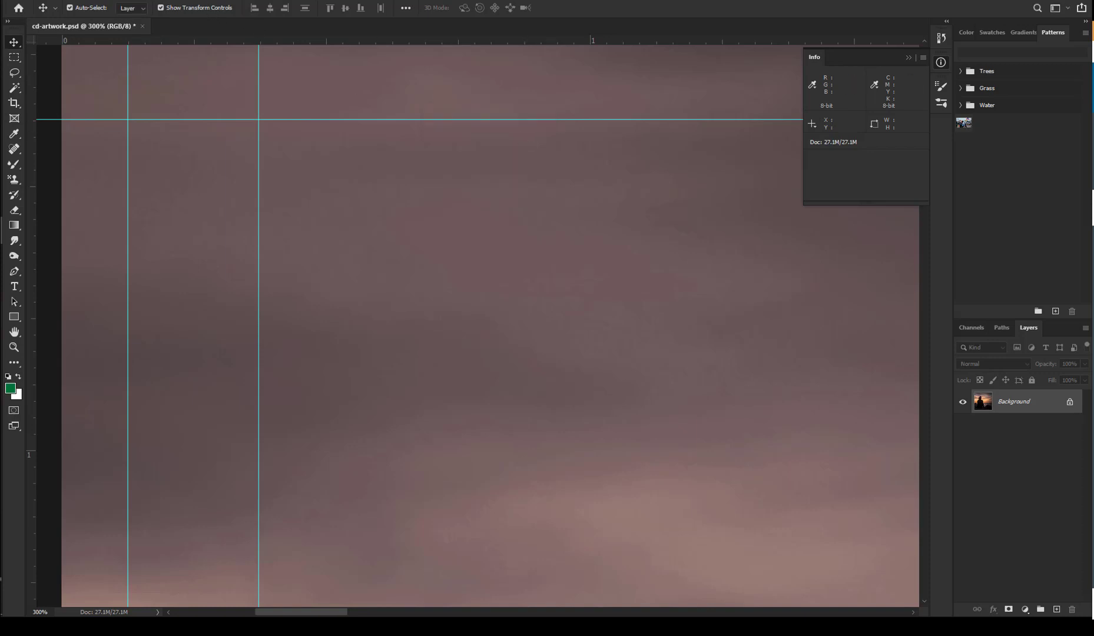
Step: Add a vertical guide at the 9.875 in position
{"action": "left_click", "coordinate": [201, 0]}
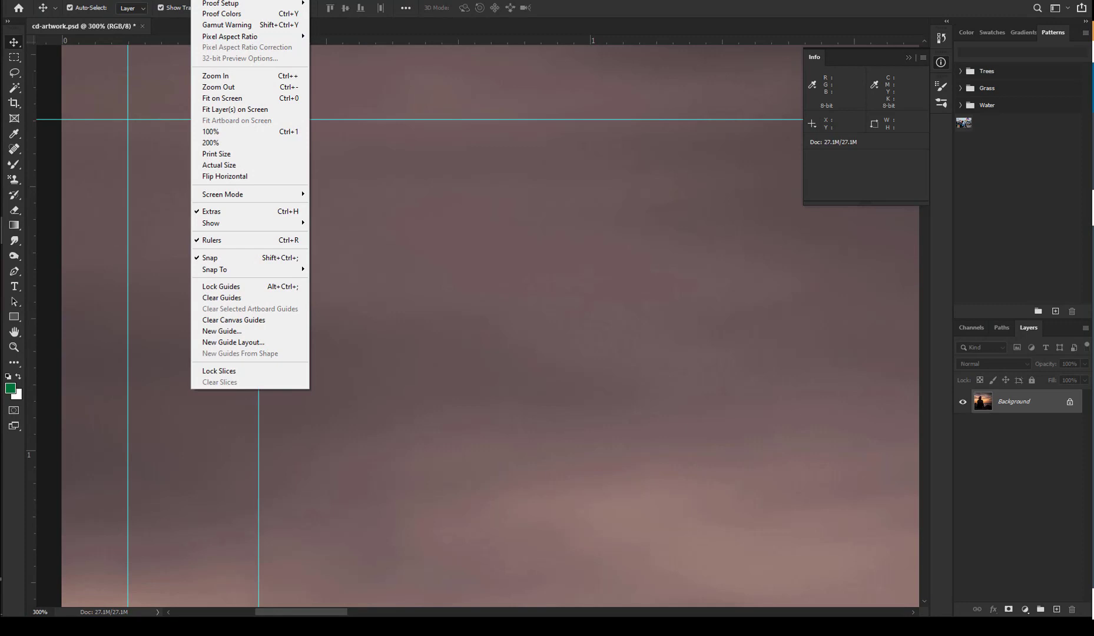
{"action": "left_click", "coordinate": [222, 332]}
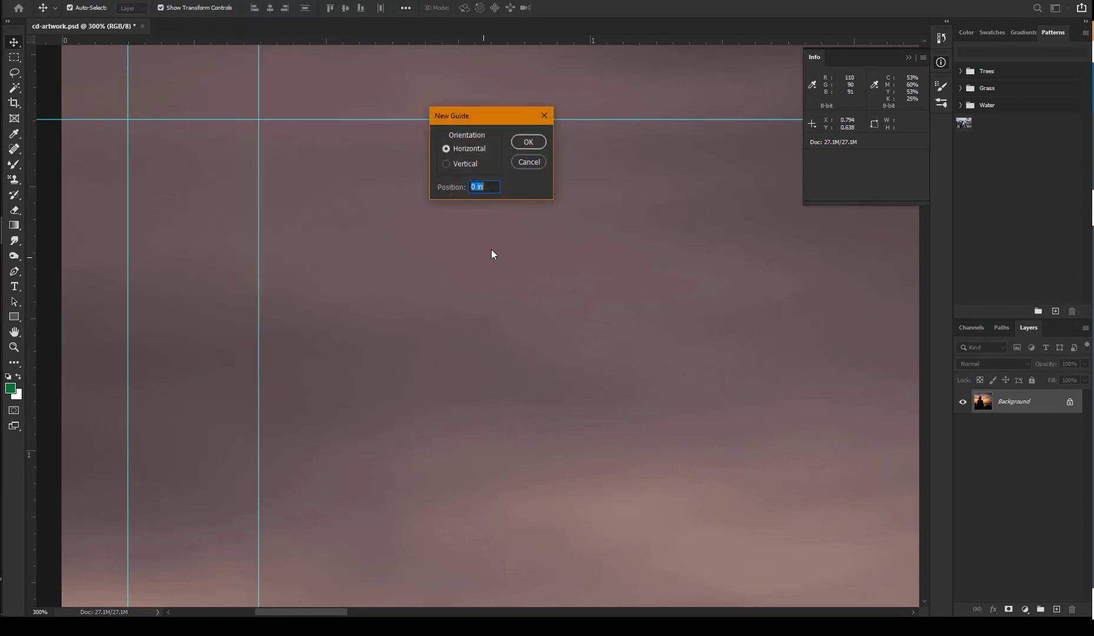
{"action": "left_click", "coordinate": [446, 164]}
{"action": "type", "text": "9.875"}
{"action": "key", "text": "Return"}
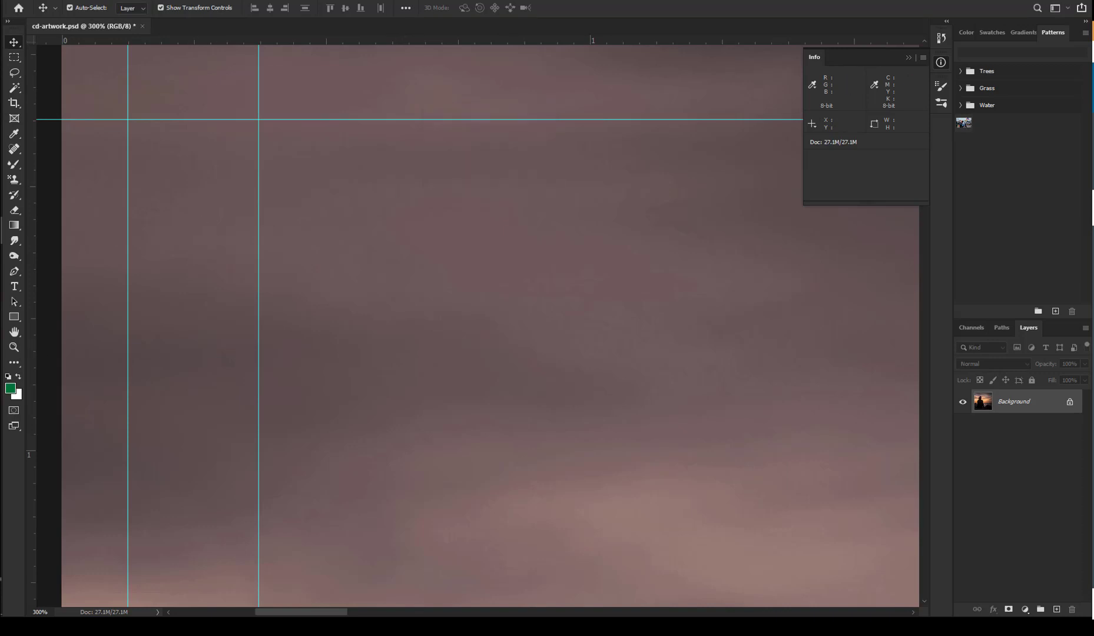
Step: Lock all guides on the artwork with the whole image in view
{"action": "double_click", "coordinate": [14, 332]}
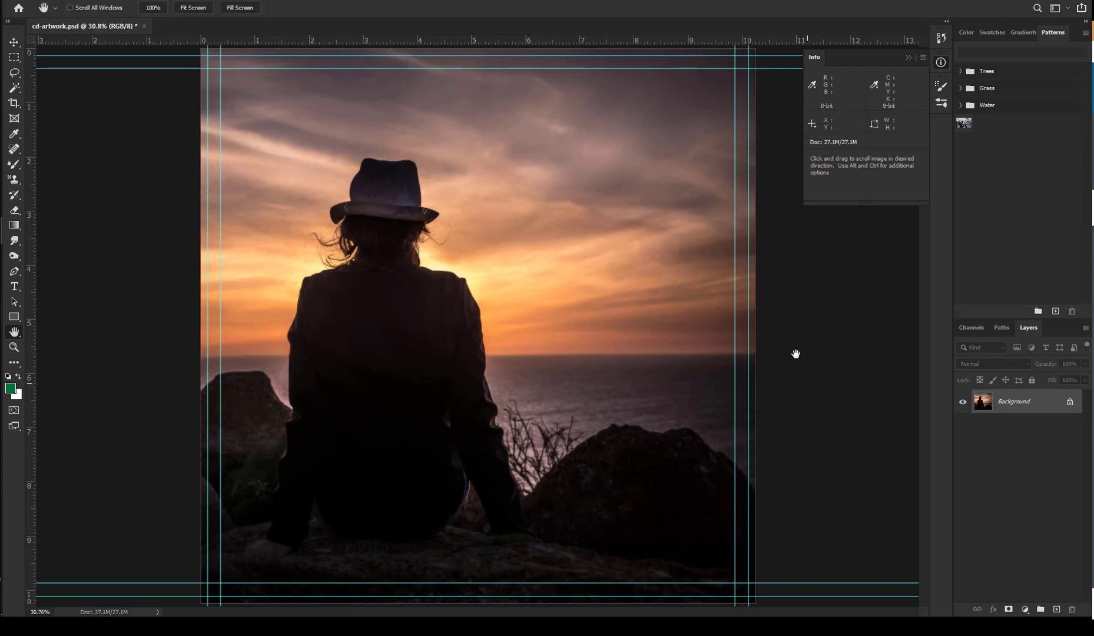
{"action": "left_click", "coordinate": [206, 3]}
{"action": "left_click", "coordinate": [231, 287]}
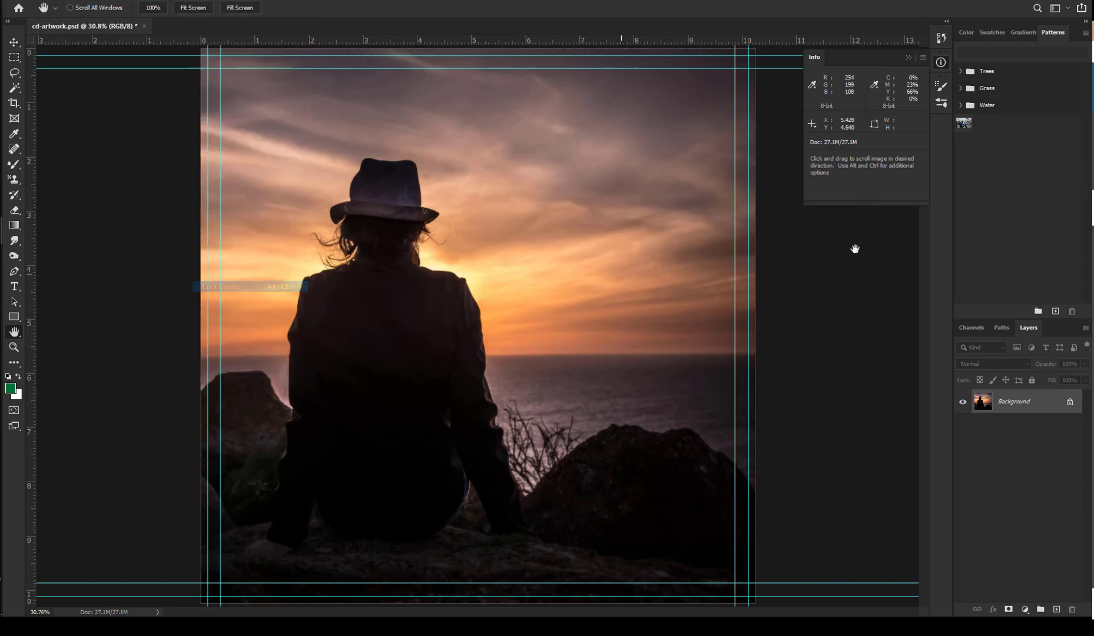